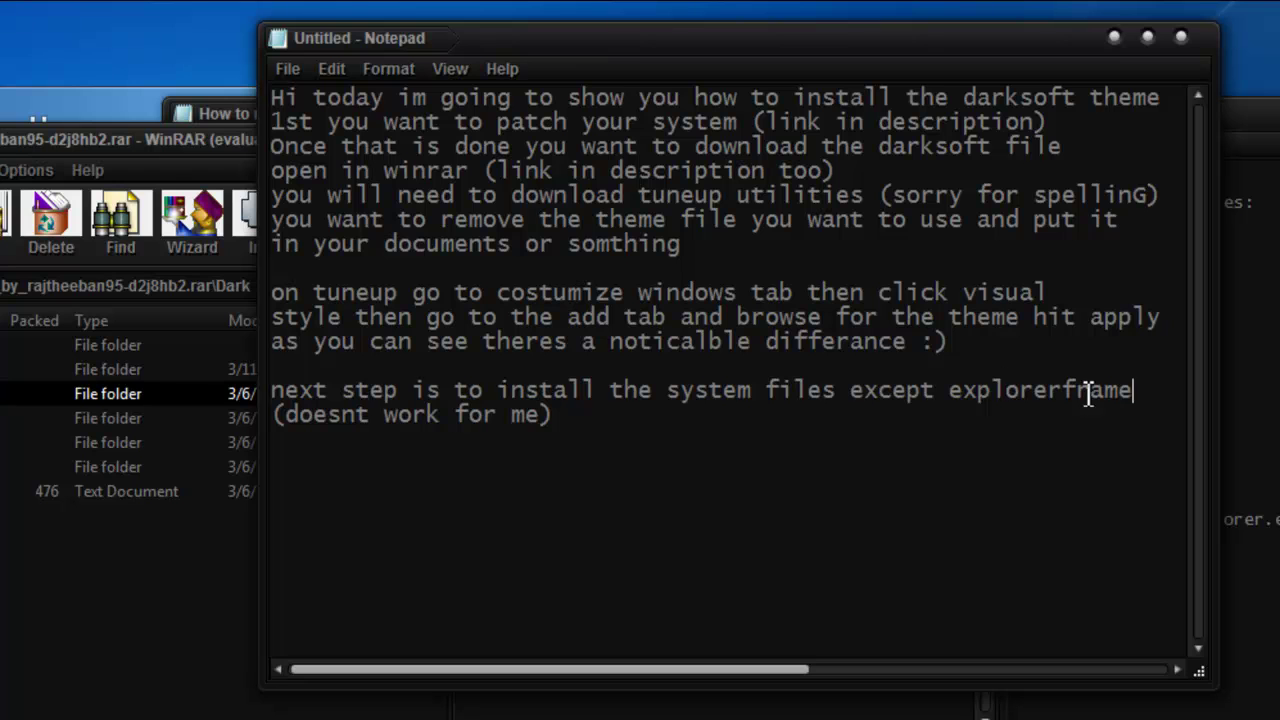
# - Add a line to the note reading "Ive already done mine so I wont show you but there is instructions"
pyautogui.click(581, 420)
pyautogui.press('Return')
pyautogui.write('Ive already')
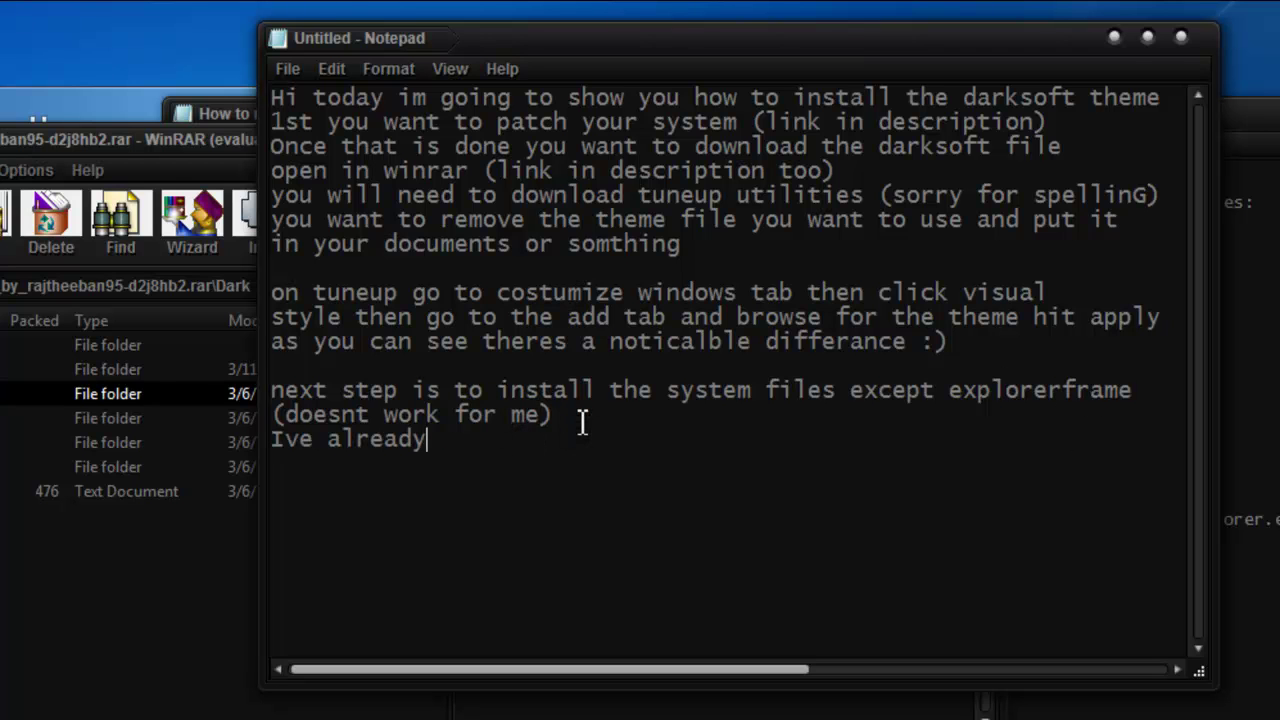
pyautogui.write(' done mine so I wont show you cause ')
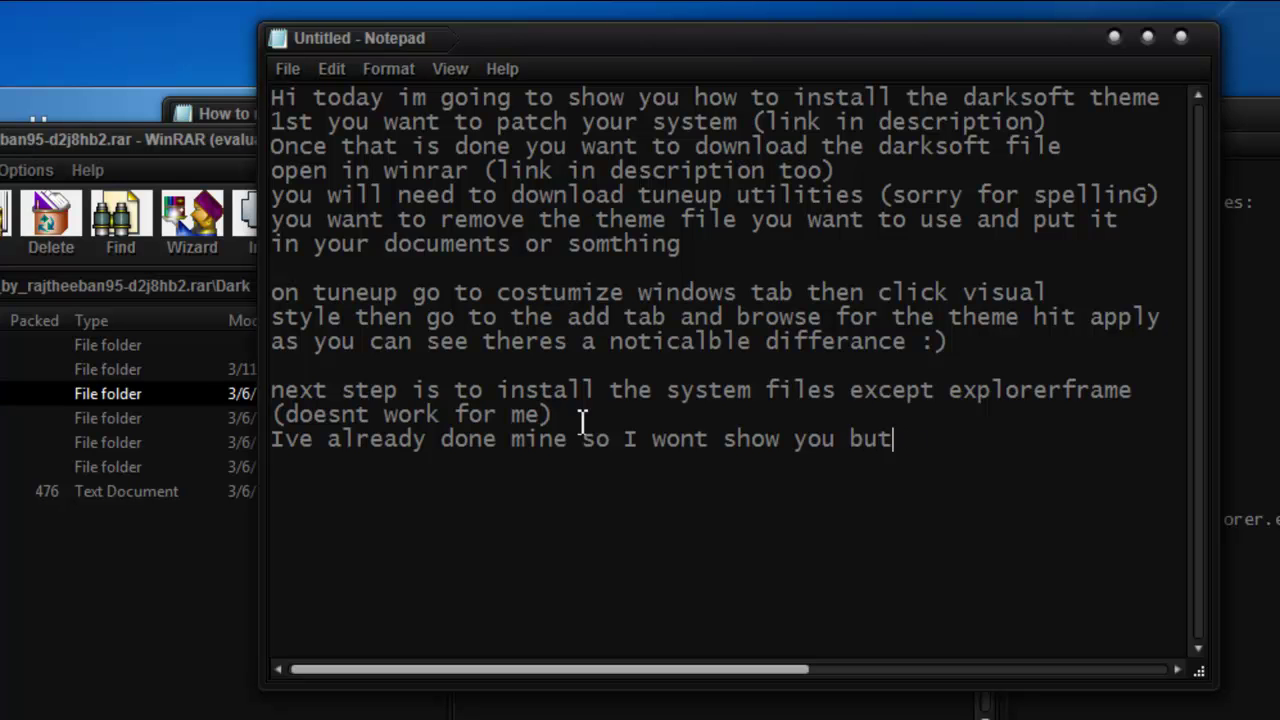
pyautogui.write(' there is instructions')
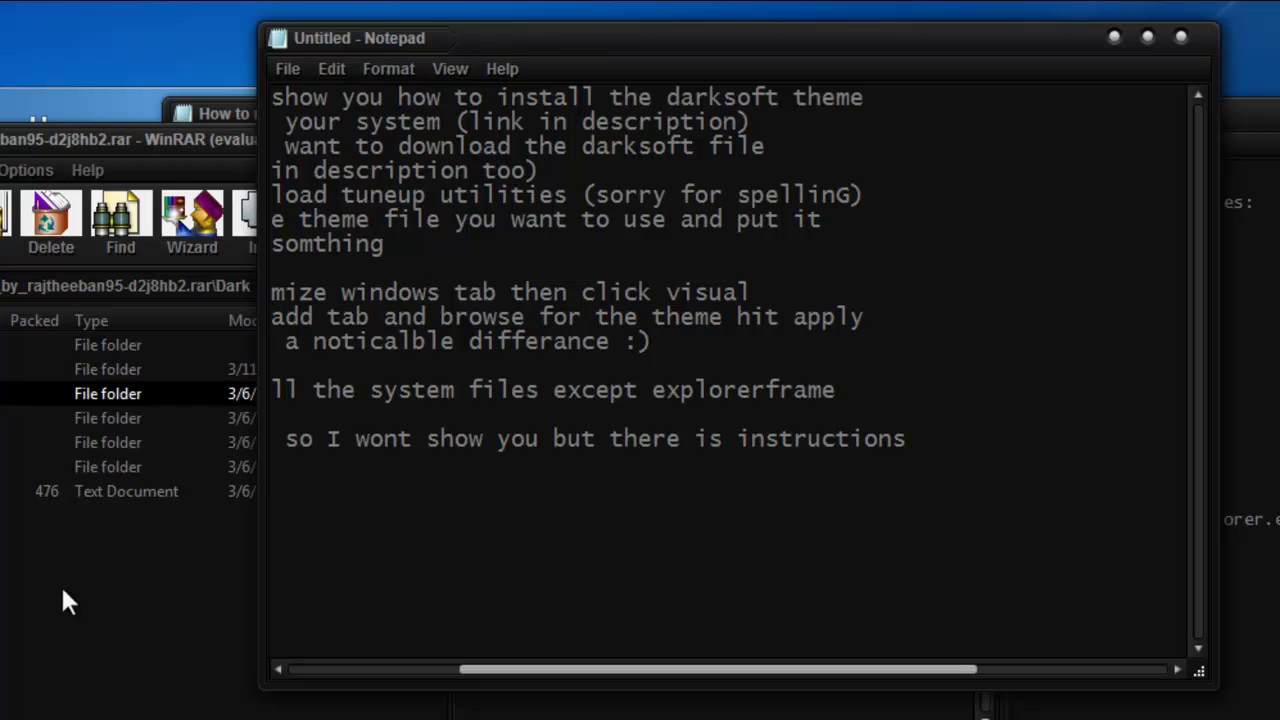
# - Switch to the Dark Soft system files in WinRAR and view the Dark Soft page in the browser
pyautogui.click(214, 466)
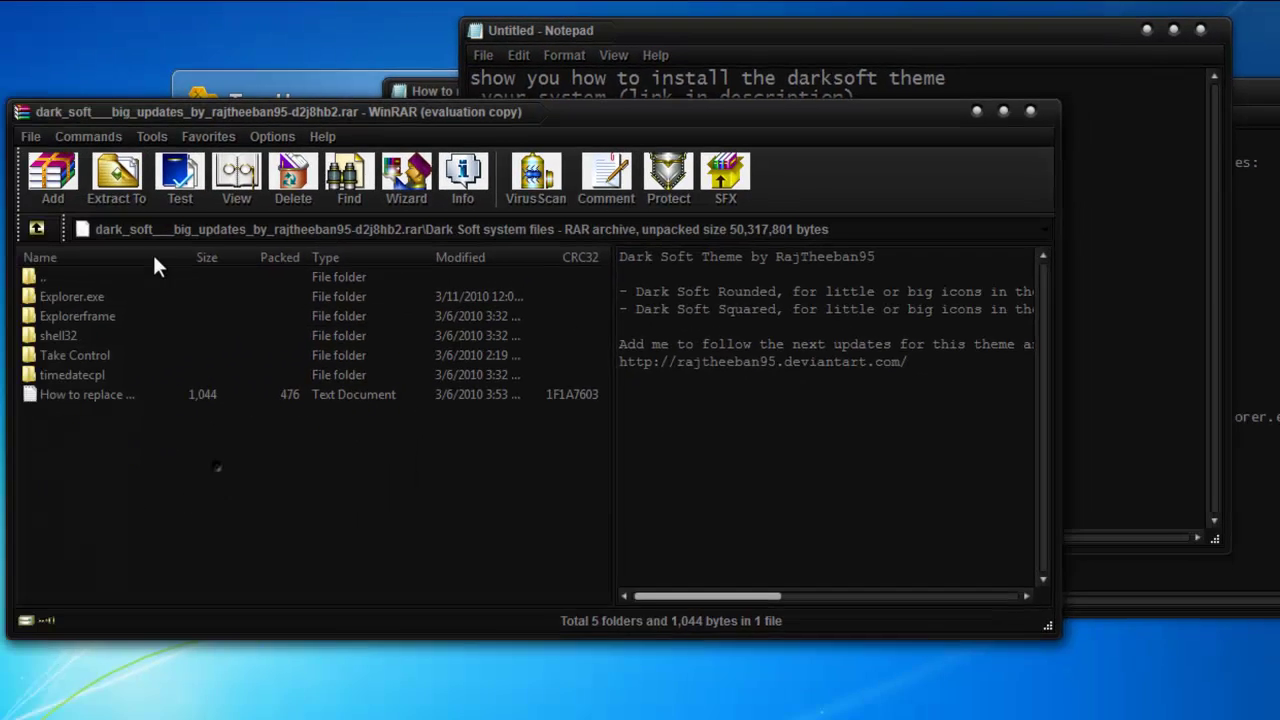
pyautogui.click(78, 702)
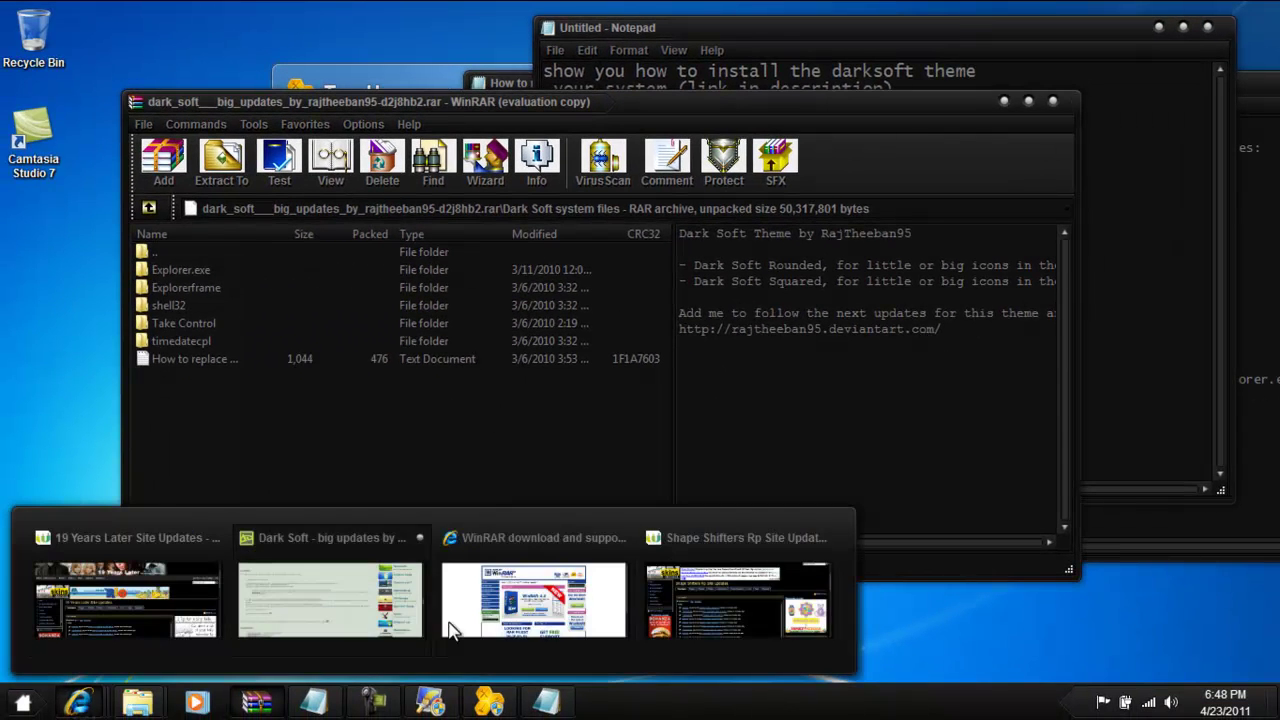
pyautogui.click(300, 605)
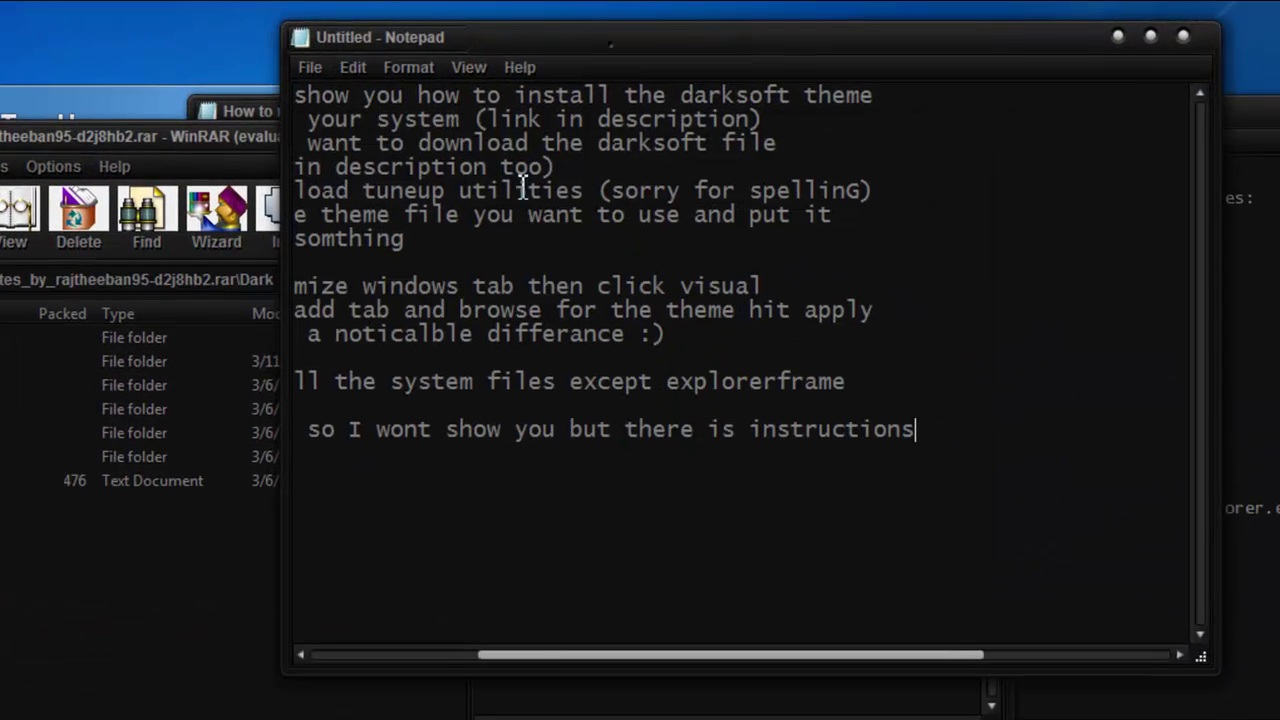
# - Add "after that your basicly done :)" to the note, separated by a blank line
pyautogui.press('Return')
pyautogui.press('Return')
pyautogui.write('after that your basicly done :)')
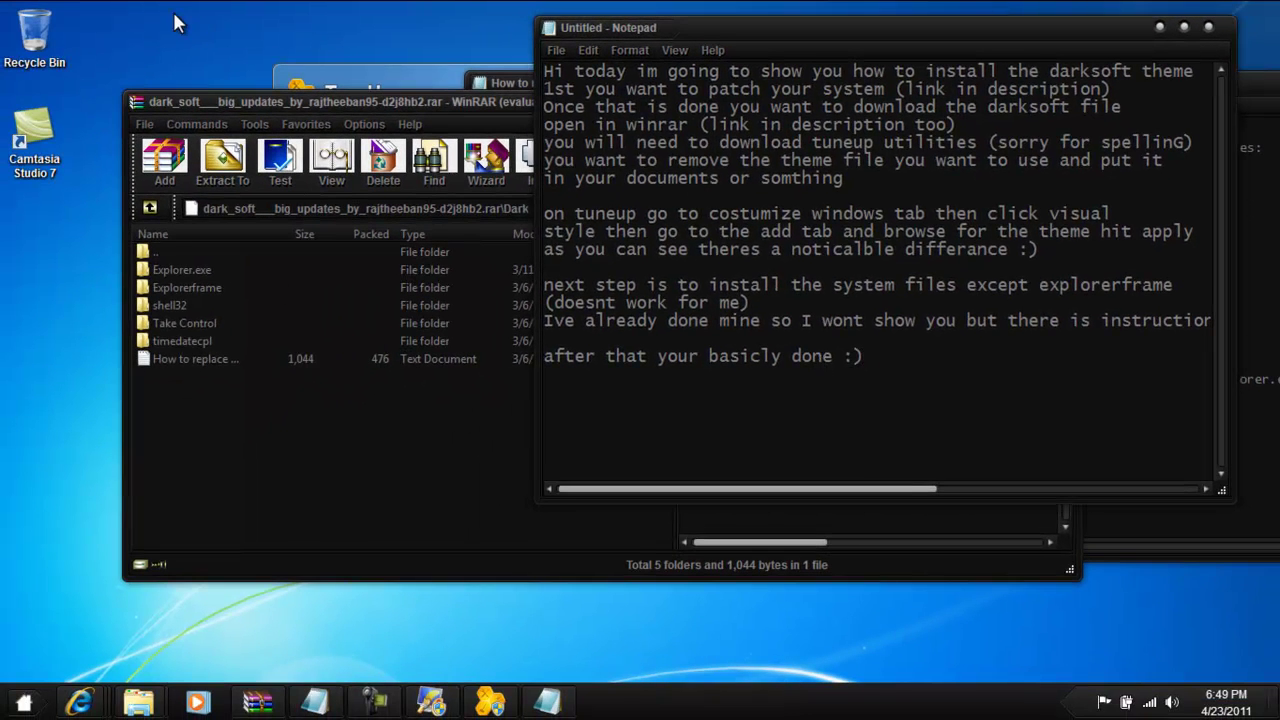
# - Open Wood.jpg from the archive's parent folder, set it as the desktop background and close the viewer
pyautogui.doubleClick(165, 250)
pyautogui.click(162, 466)
pyautogui.doubleClick(170, 483)
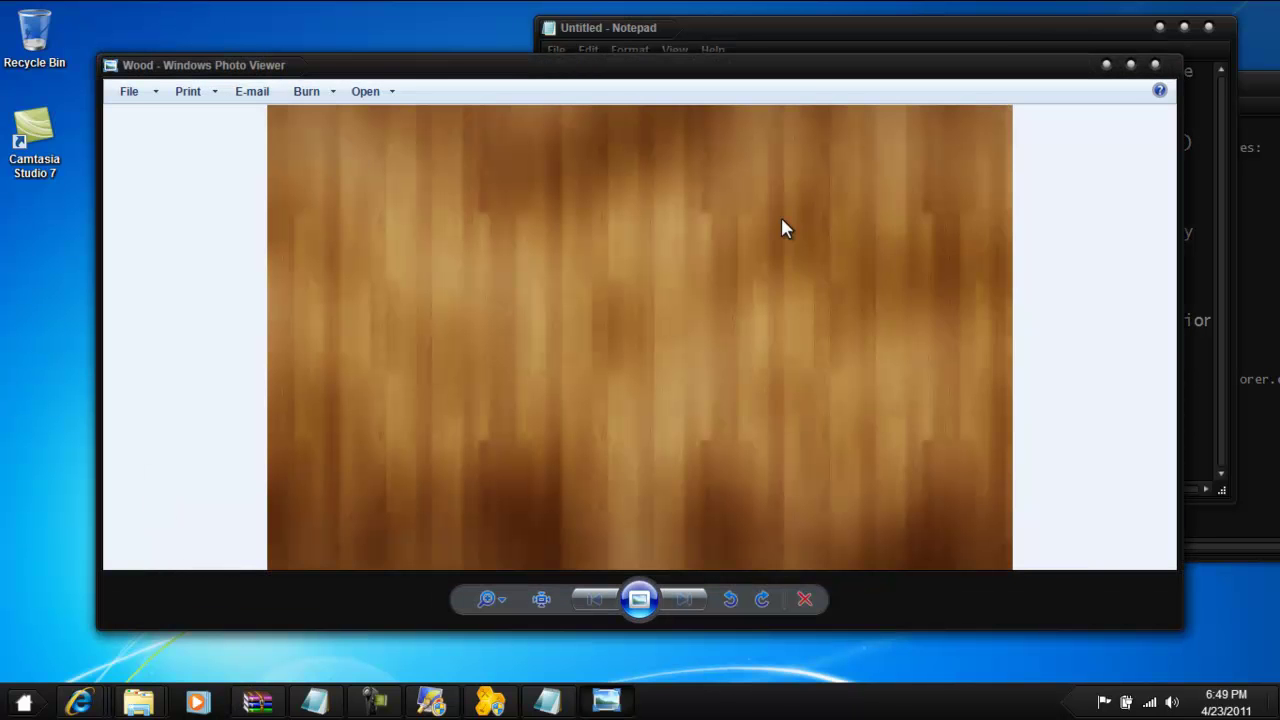
pyautogui.rightClick(781, 219)
pyautogui.click(860, 256)
pyautogui.click(1155, 65)
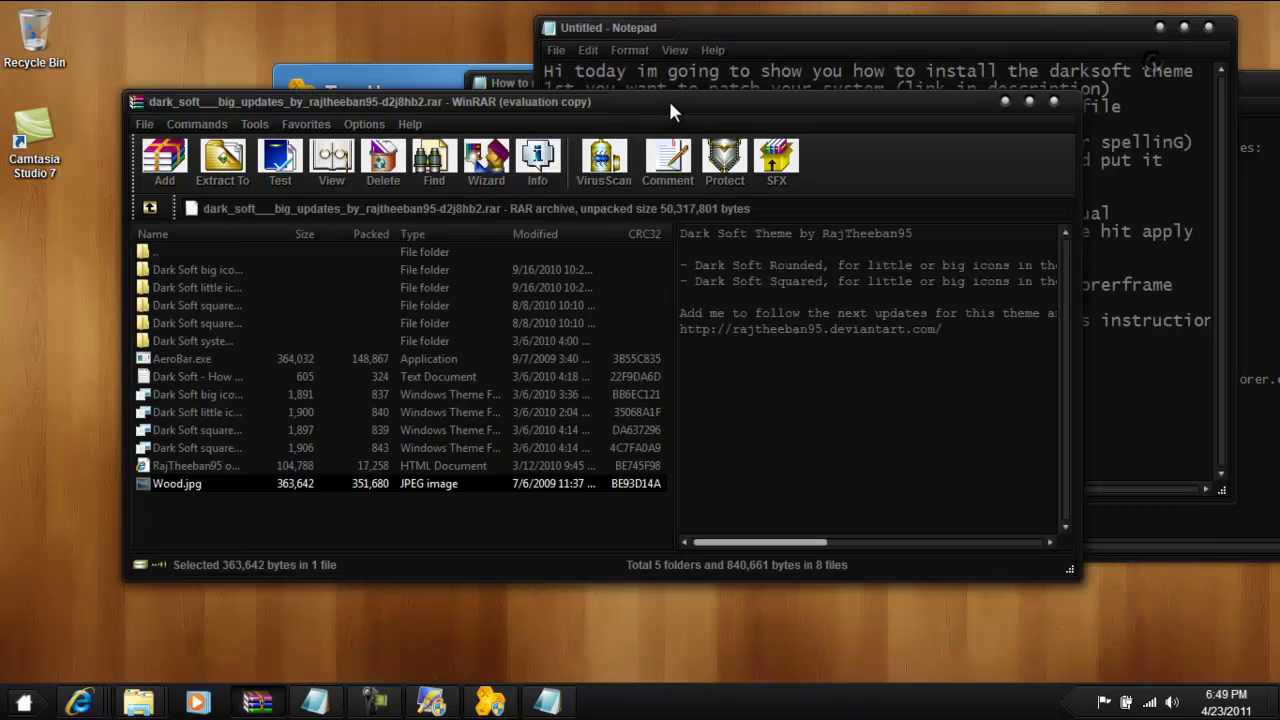
pyautogui.moveTo(707, 95); pyautogui.dragTo(735, 102)
# - Add "now to get the folders on the side like in the deviant pic i will show you :)" to the note
pyautogui.click(1120, 405)
pyautogui.press('Return')
pyautogui.write('now t')
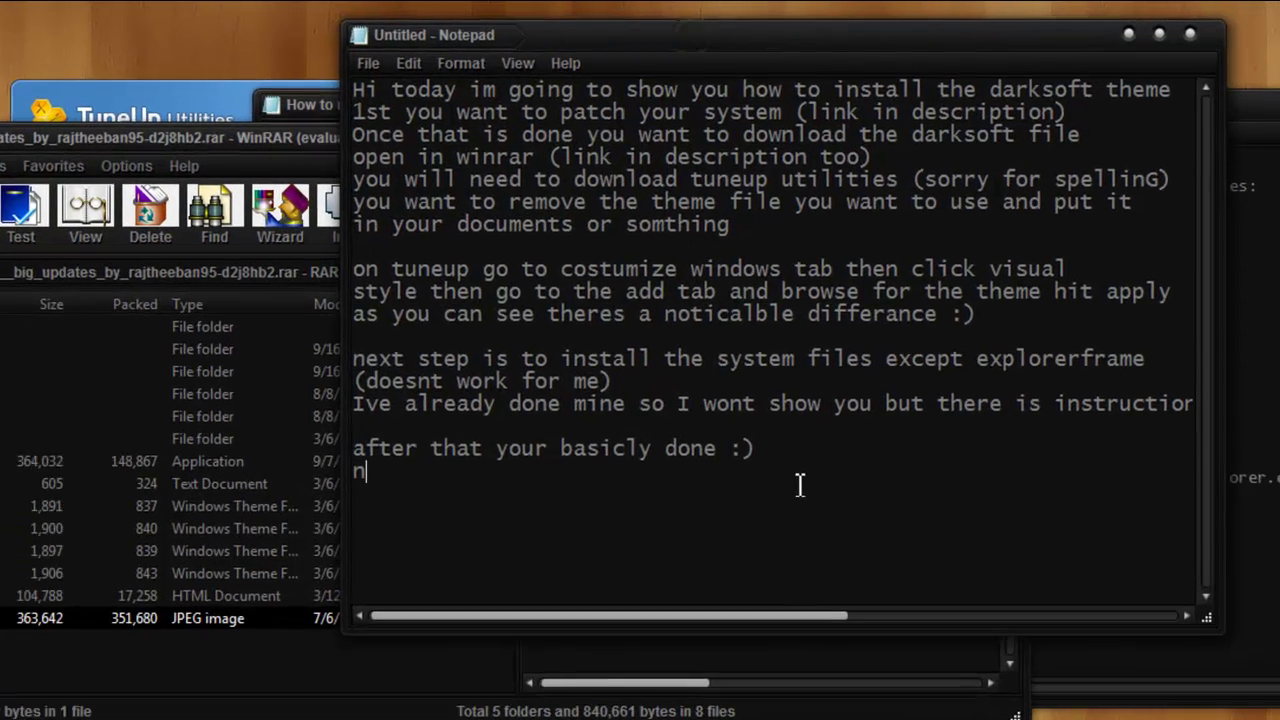
pyautogui.write('o get the folders on')
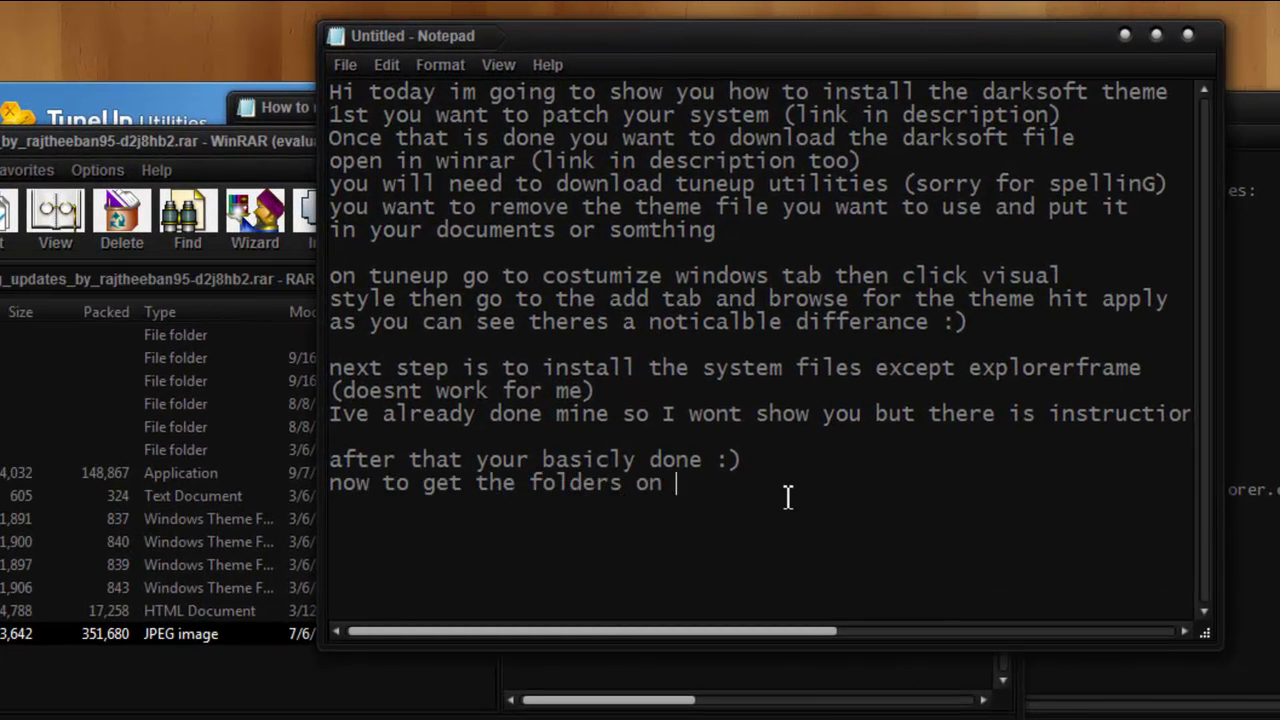
pyautogui.write(' the side like in the deviant')
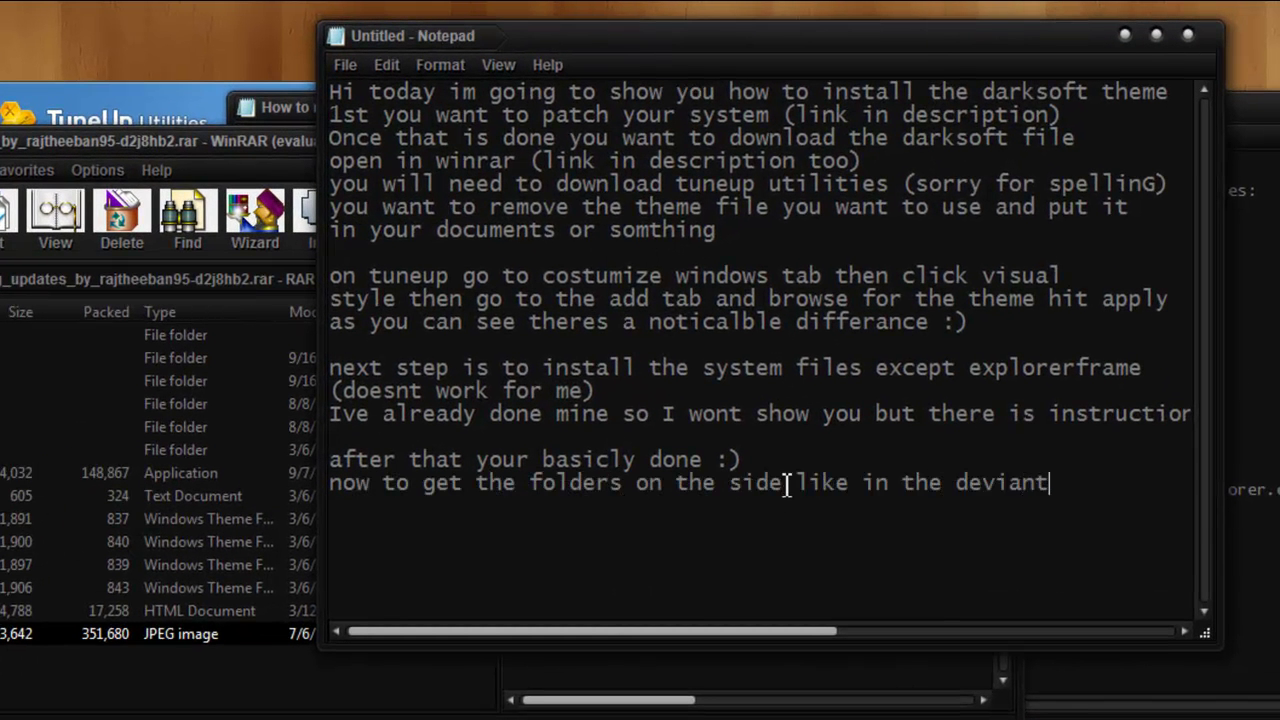
pyautogui.write(' pic i will show you')
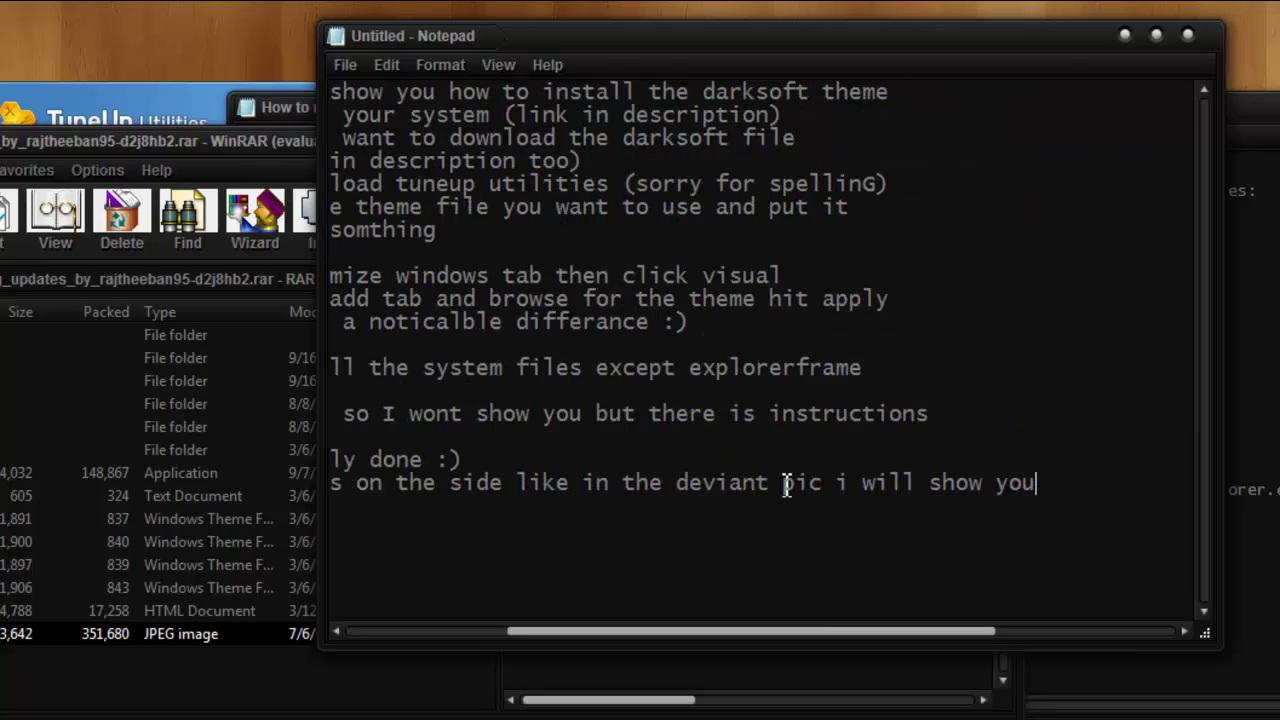
pyautogui.moveTo(590, 632)
pyautogui.mouseDown()
pyautogui.moveTo(520, 632)
pyautogui.moveTo(612, 634)
pyautogui.mouseUp()
pyautogui.click(824, 485)
pyautogui.press('Return')
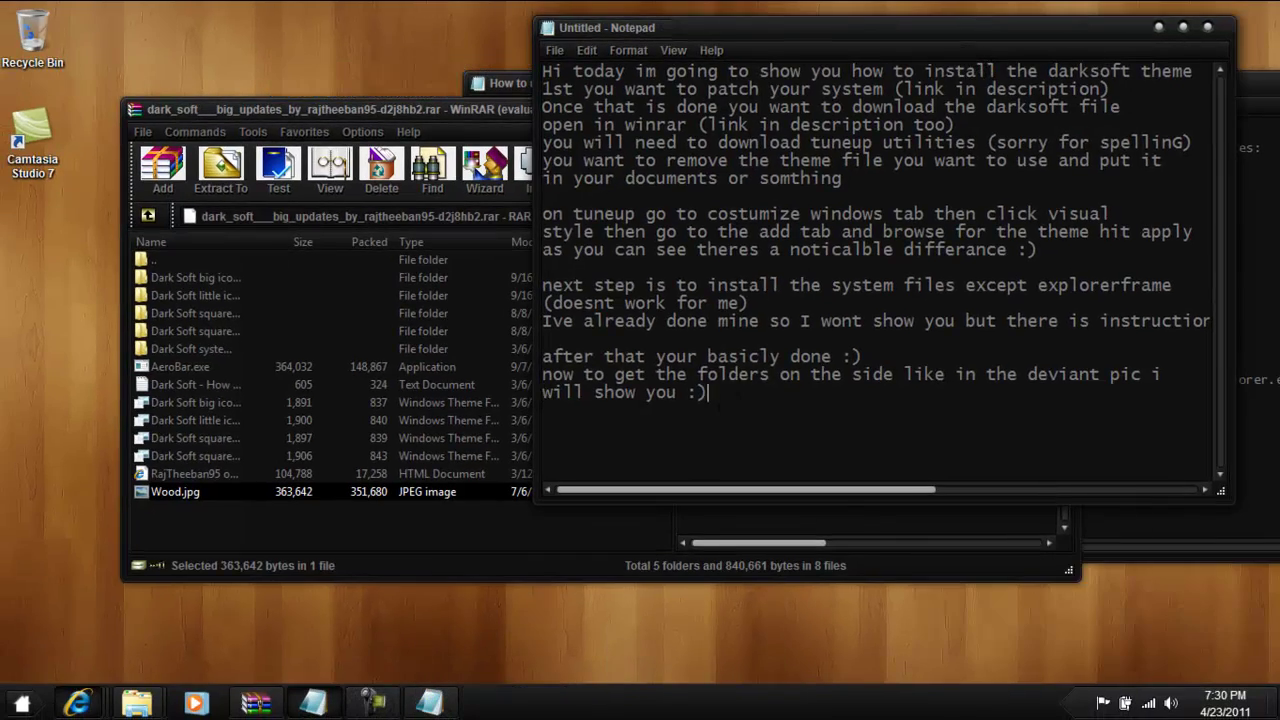
# - Examine the side folders and window styling in the preview image on the Dark Soft DeviantArt page
pyautogui.click(78, 703)
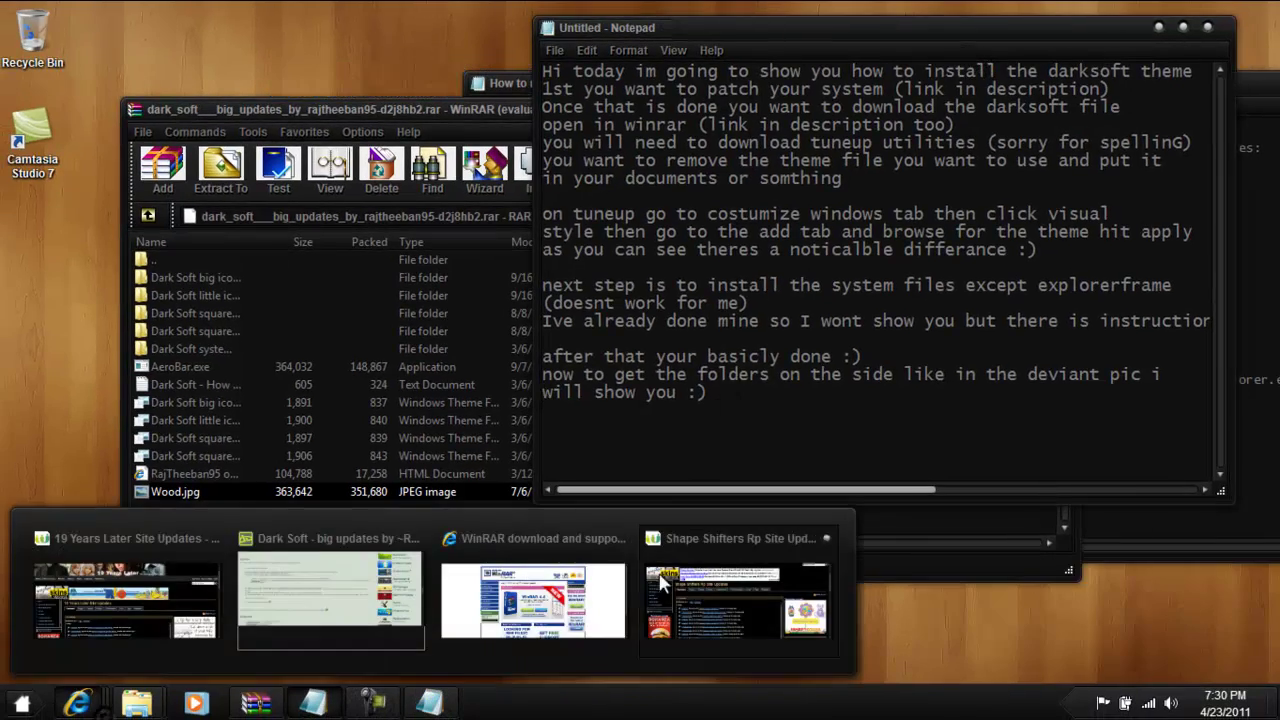
pyautogui.click(396, 598)
pyautogui.scroll(3, 421, 318)
pyautogui.scroll(15, 420, 314)
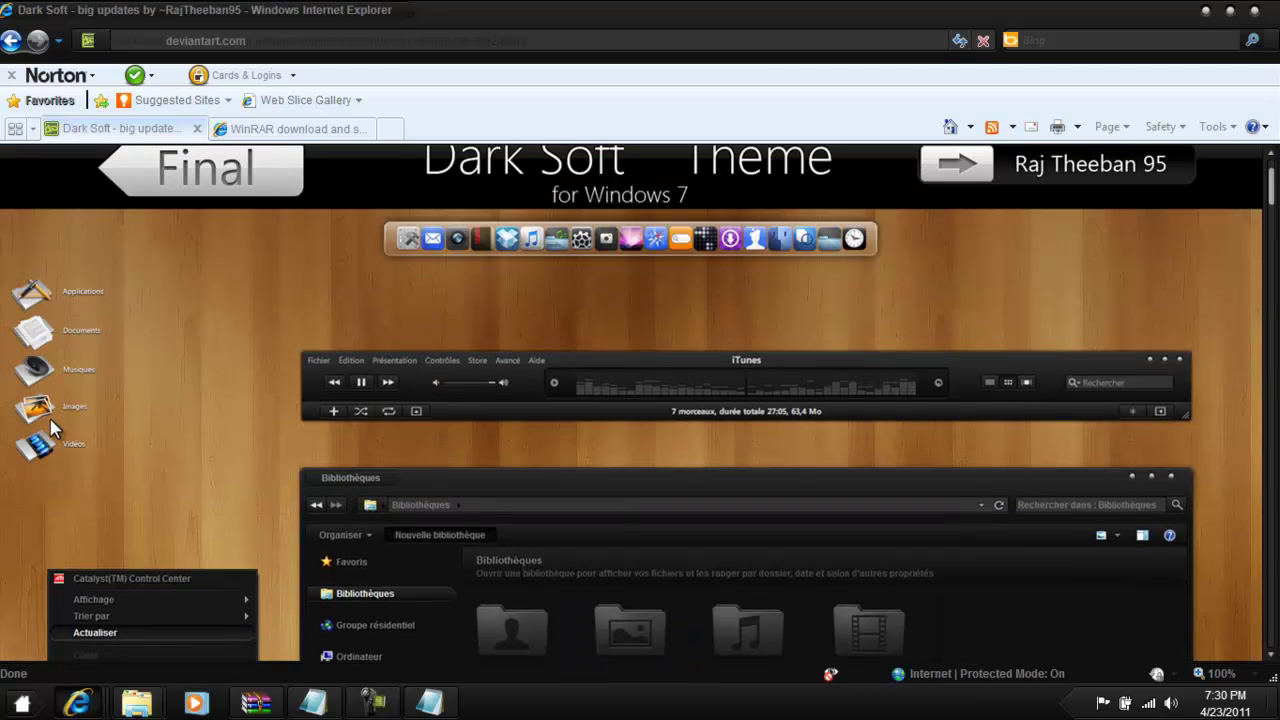
pyautogui.scroll(-12, 271, 218)
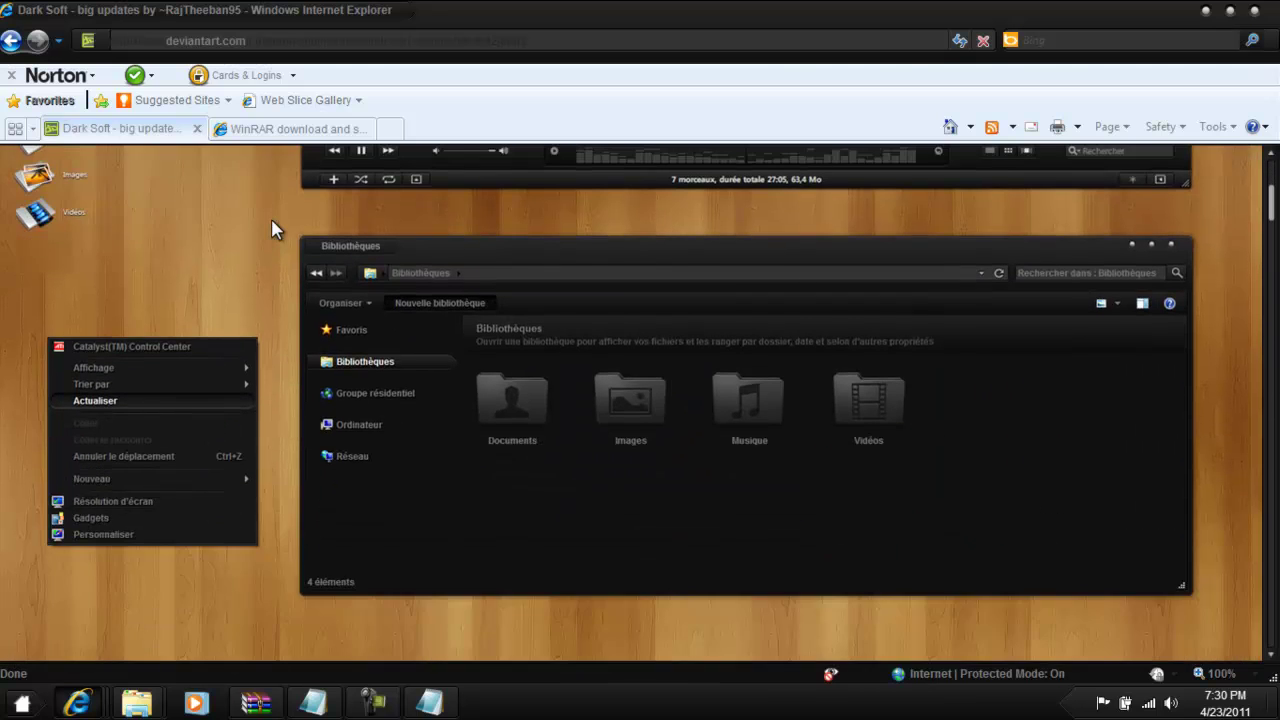
pyautogui.scroll(-3, 270, 215)
# - Load Google in the browser tab that holds the WinRAR download page
pyautogui.click(295, 128)
pyautogui.click(340, 40)
pyautogui.write('goog')
pyautogui.click(333, 66)
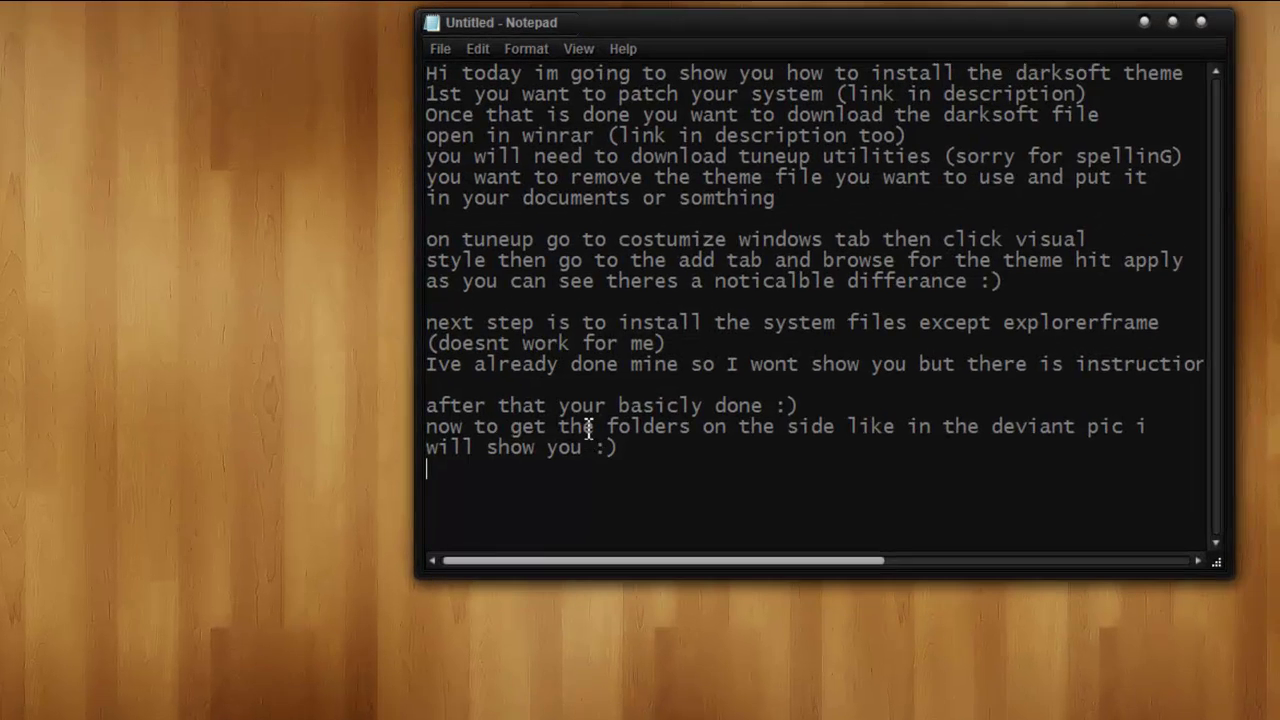
# - Add the line "Download objectdock" to the note
pyautogui.write('Download ob')
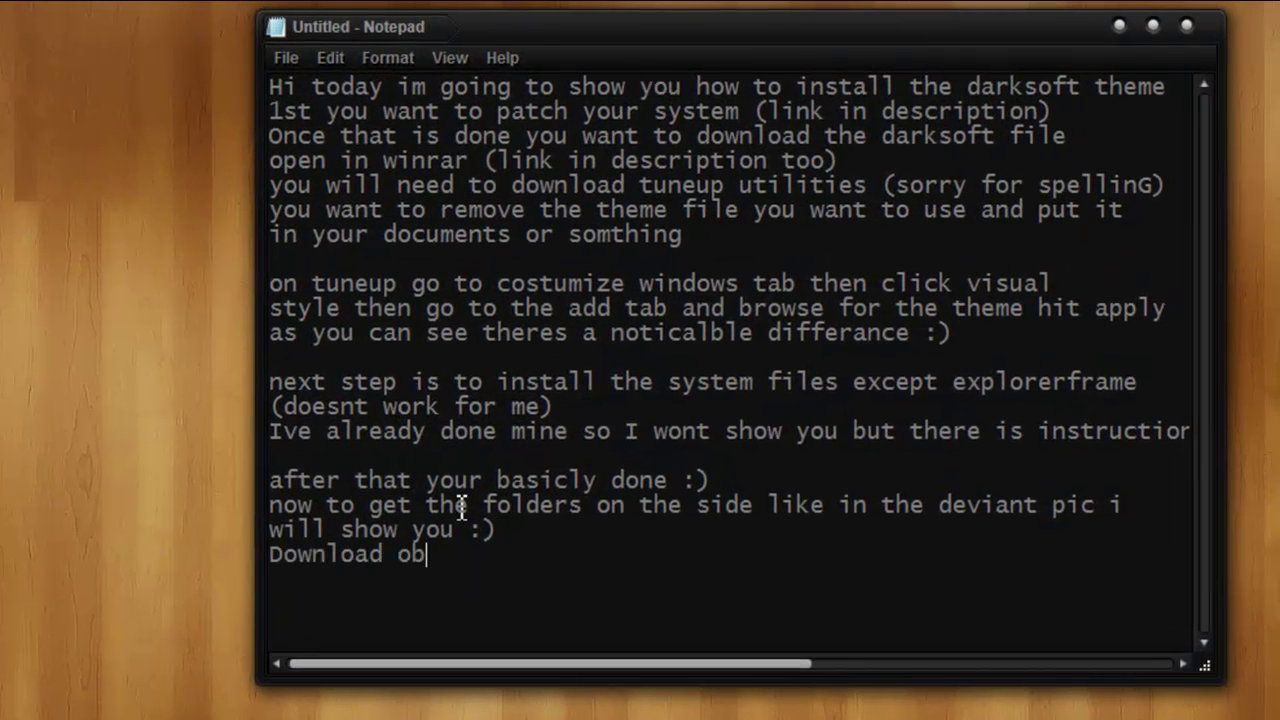
pyautogui.hotkey('shift', 'Left')
pyautogui.hotkey('shift', 'Left')
pyautogui.hotkey('shift', 'Left')
pyautogui.hotkey('shift', 'Left')
pyautogui.hotkey('shift', 'Left')
pyautogui.hotkey('shift', 'Left')
pyautogui.hotkey('shift', 'Left')
pyautogui.hotkey('shift', 'Left')
pyautogui.hotkey('shift', 'Left')
pyautogui.hotkey('shift', 'Left')
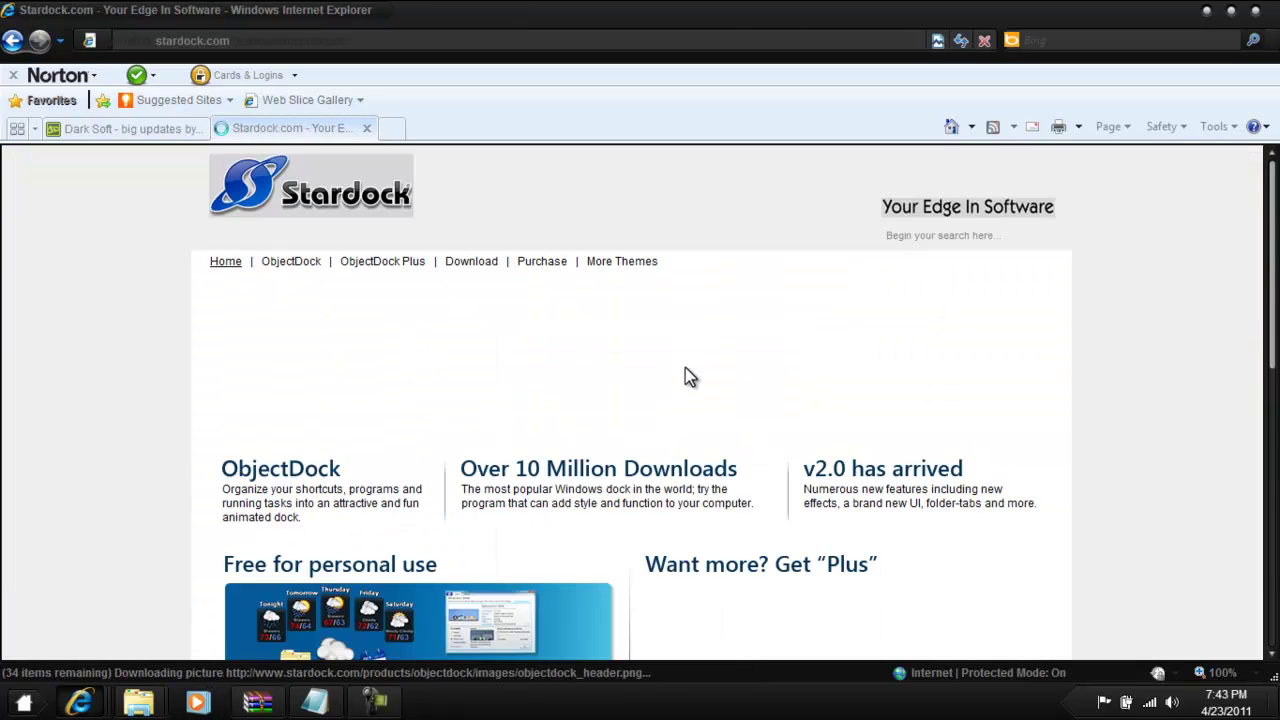
# - Go to Stardock's ObjectDock download page, choose the free version and request its download from CNET
pyautogui.scroll(-3, 686, 372)
pyautogui.press('Return')
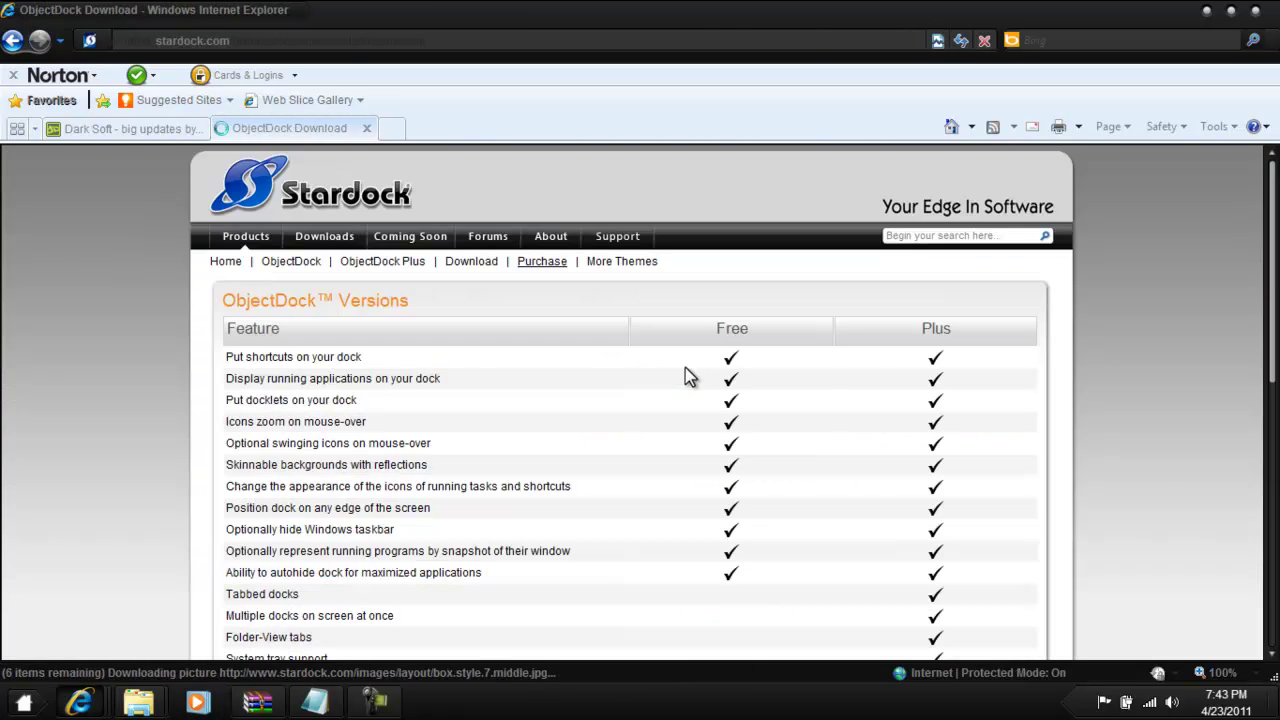
pyautogui.scroll(-3, 686, 372)
pyautogui.click(731, 395)
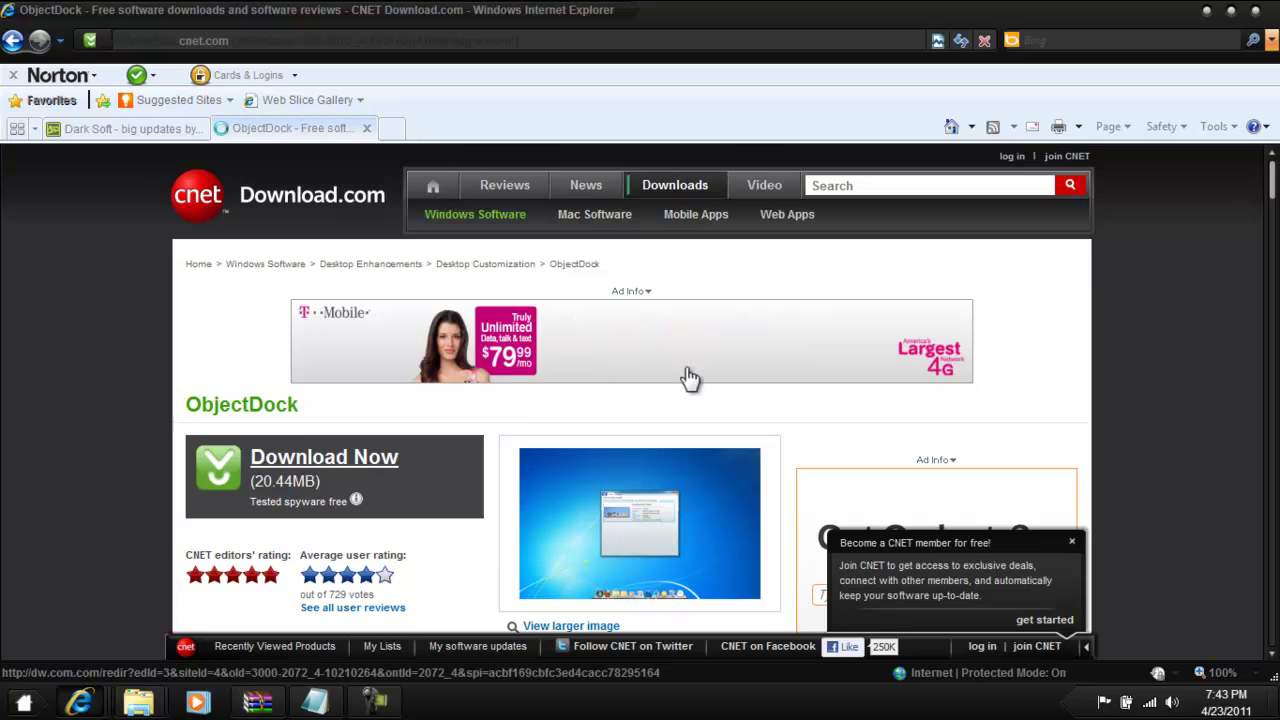
pyautogui.click(324, 457)
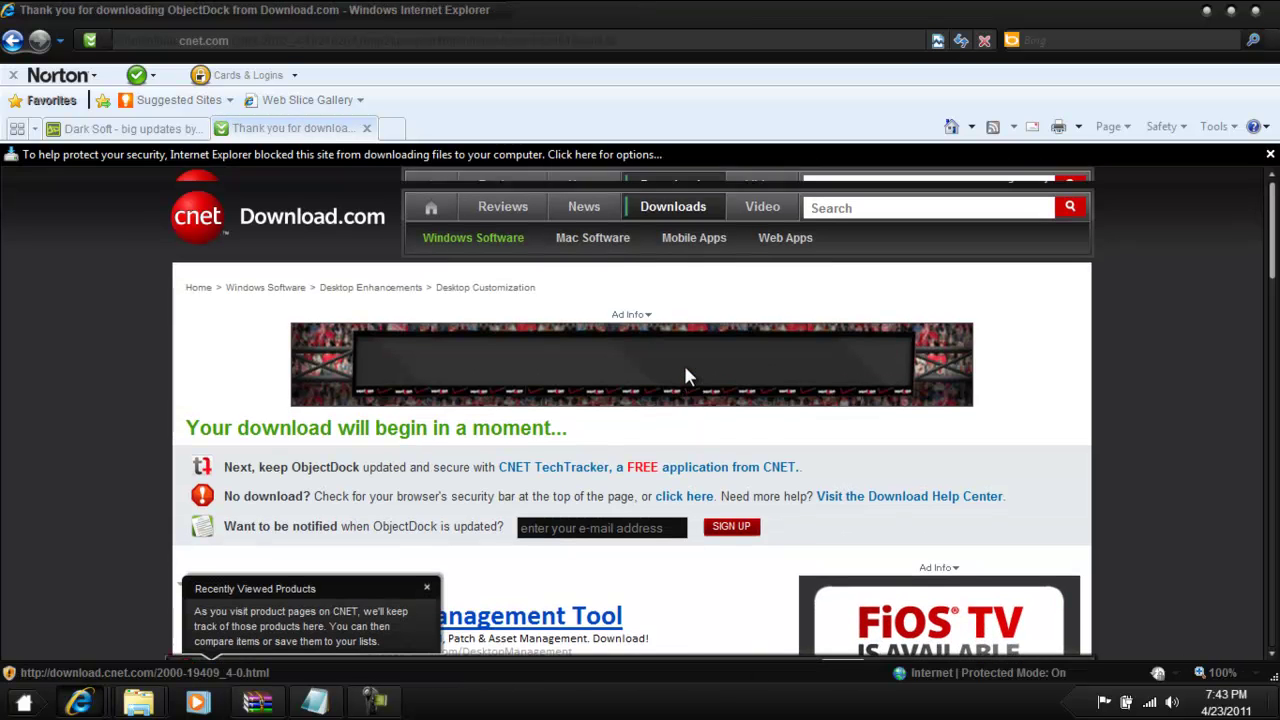
# - Allow the blocked file download, start downloading ObjectDock_free.exe and get its window out of the way
pyautogui.click(559, 154)
pyautogui.click(630, 166)
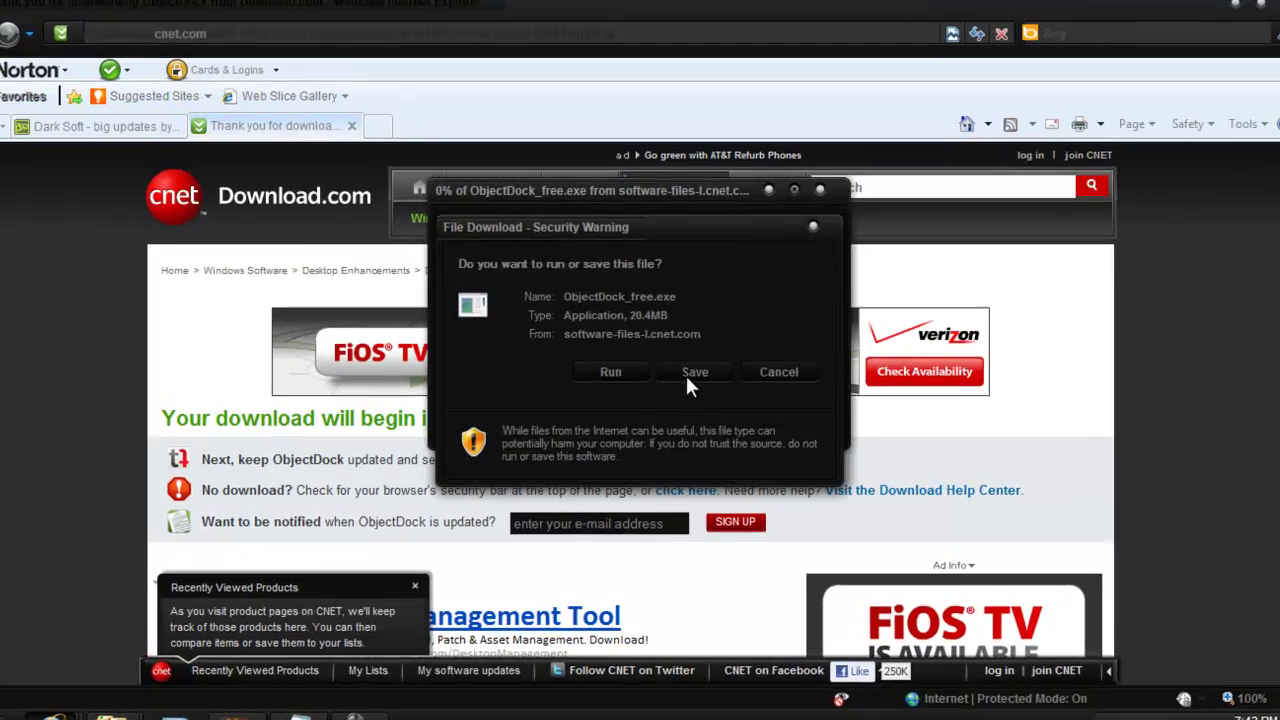
pyautogui.click(686, 376)
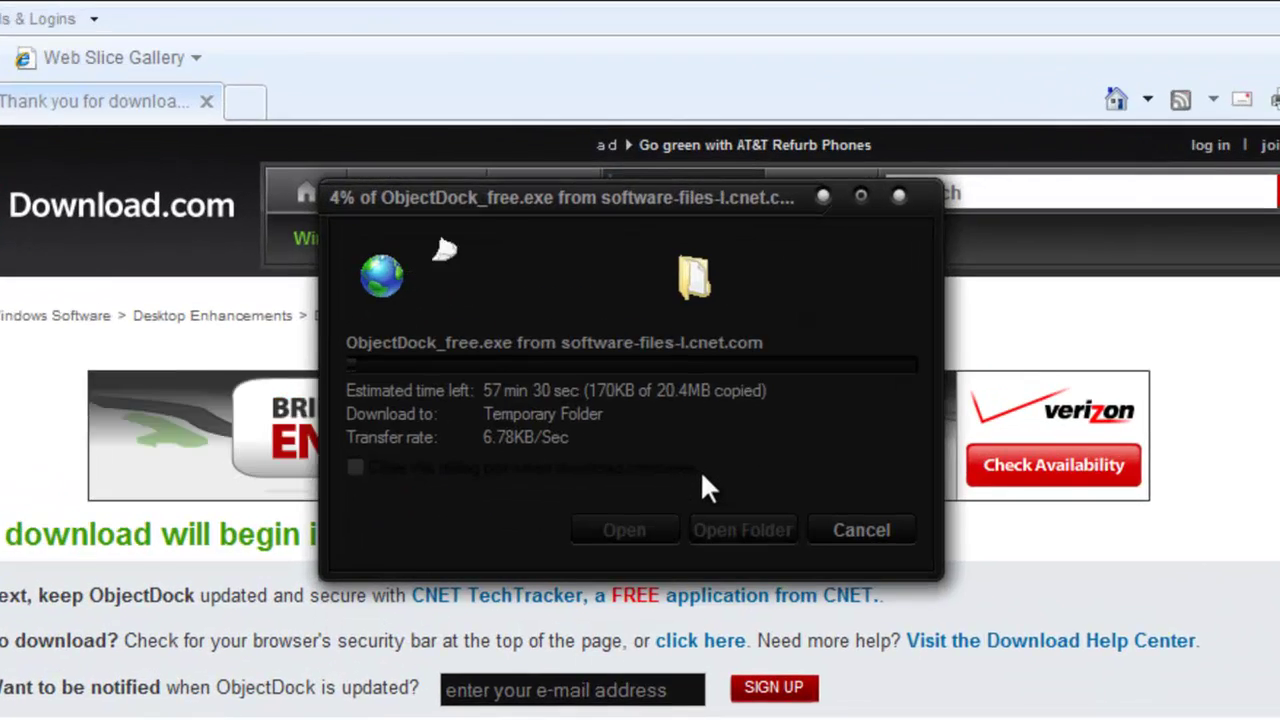
pyautogui.press('super+Down')
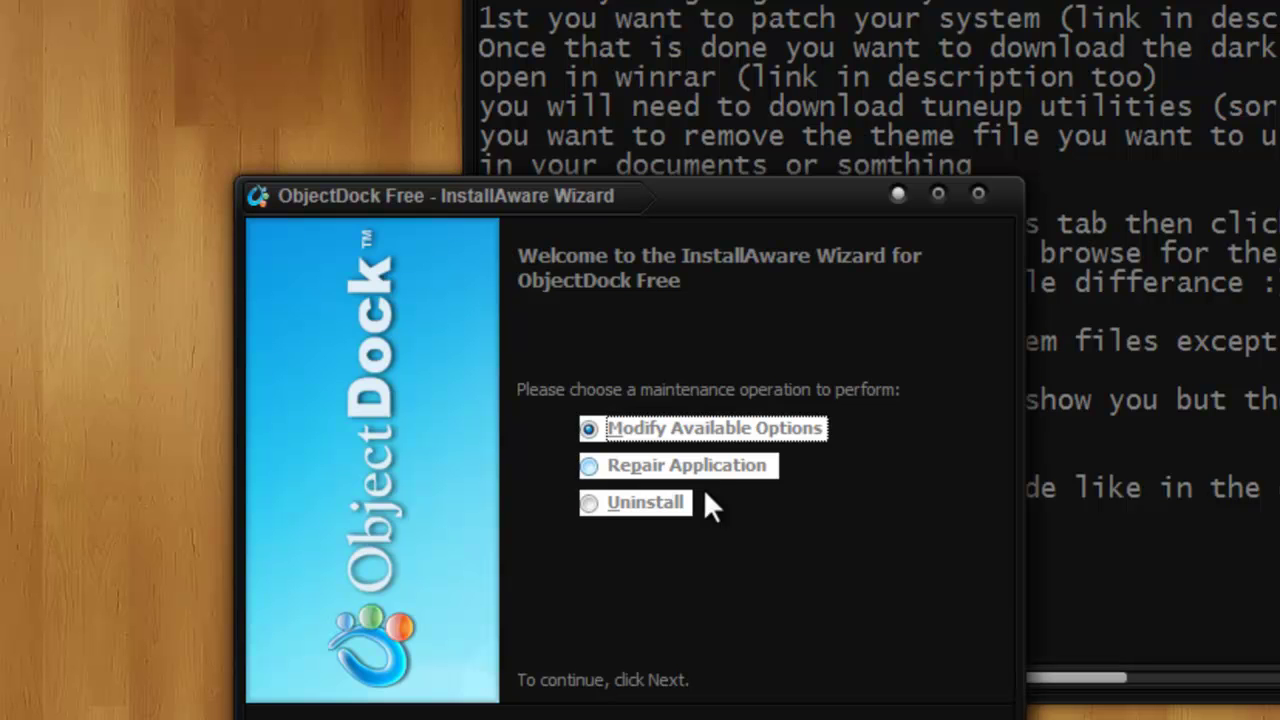
# - Run the ObjectDock Free wizard with Modify Available Options and finish it without restarting Windows
pyautogui.press('Return')
pyautogui.press('Return')
pyautogui.press('Return')
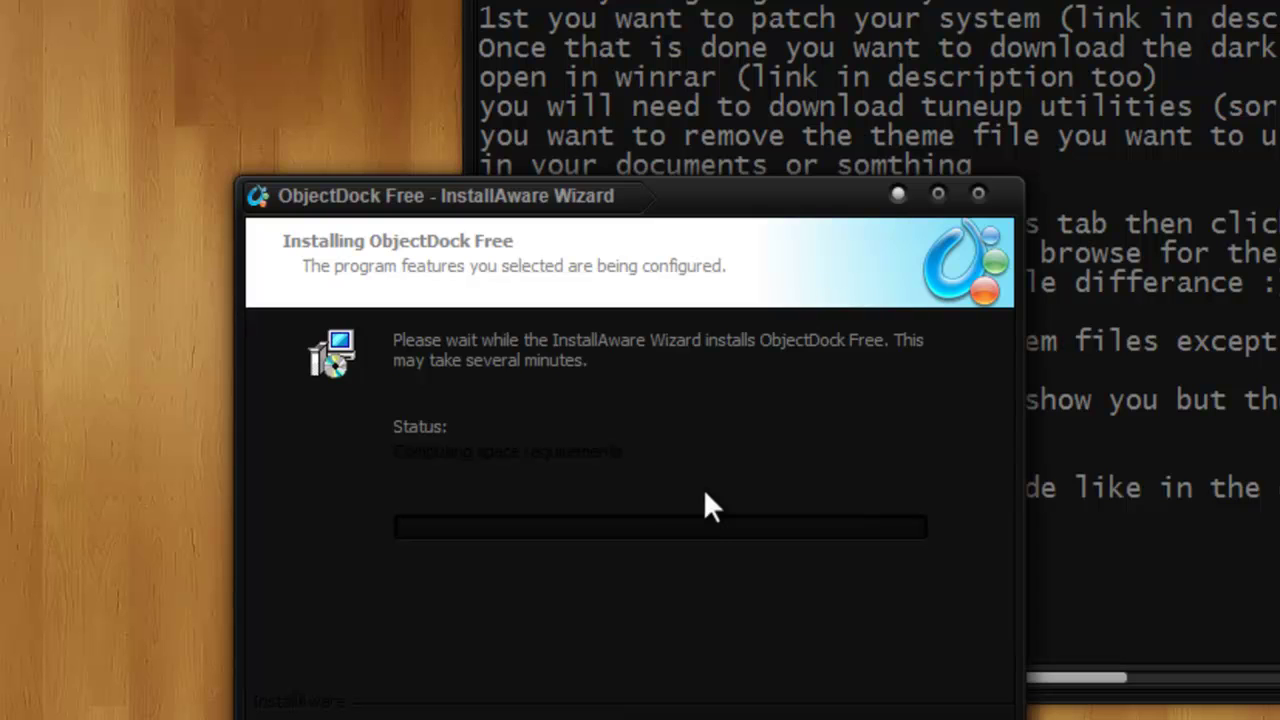
pyautogui.press('Return')
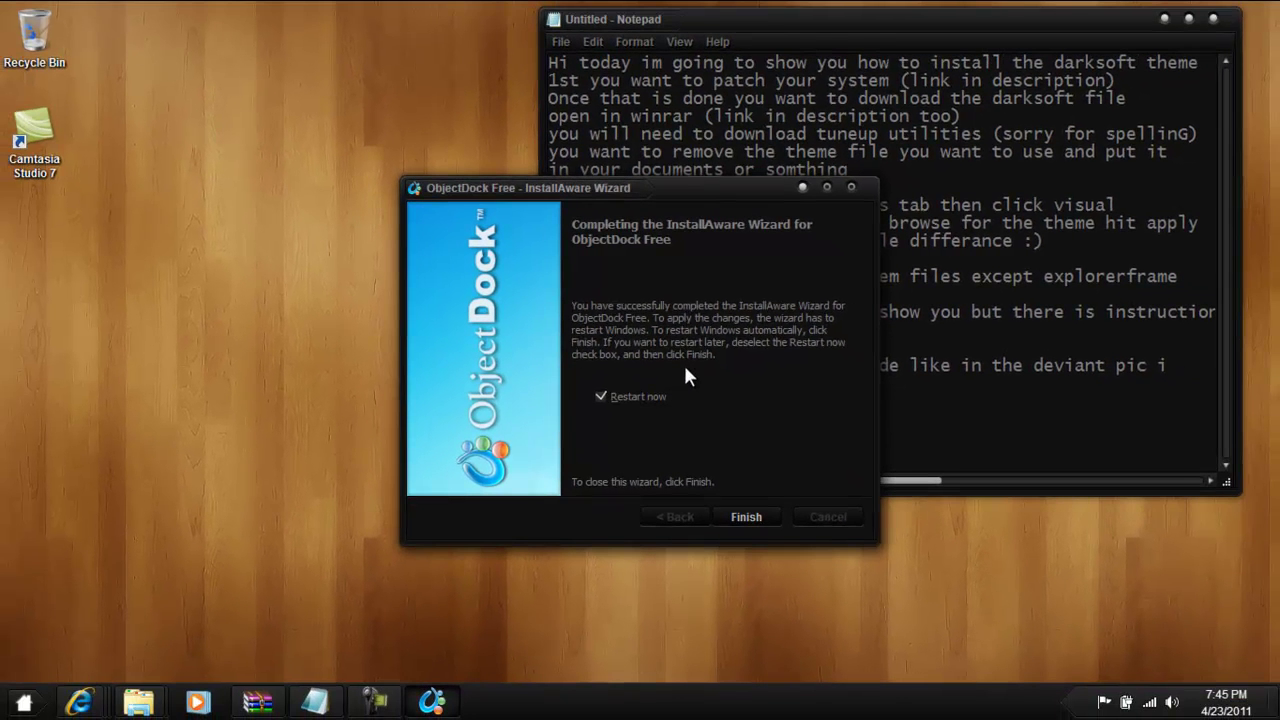
pyautogui.hotkey('alt', 'r')
pyautogui.press('Return')
pyautogui.press('Return')
# - Search for ObjectDock among the installed programs and launch it
pyautogui.press('super')
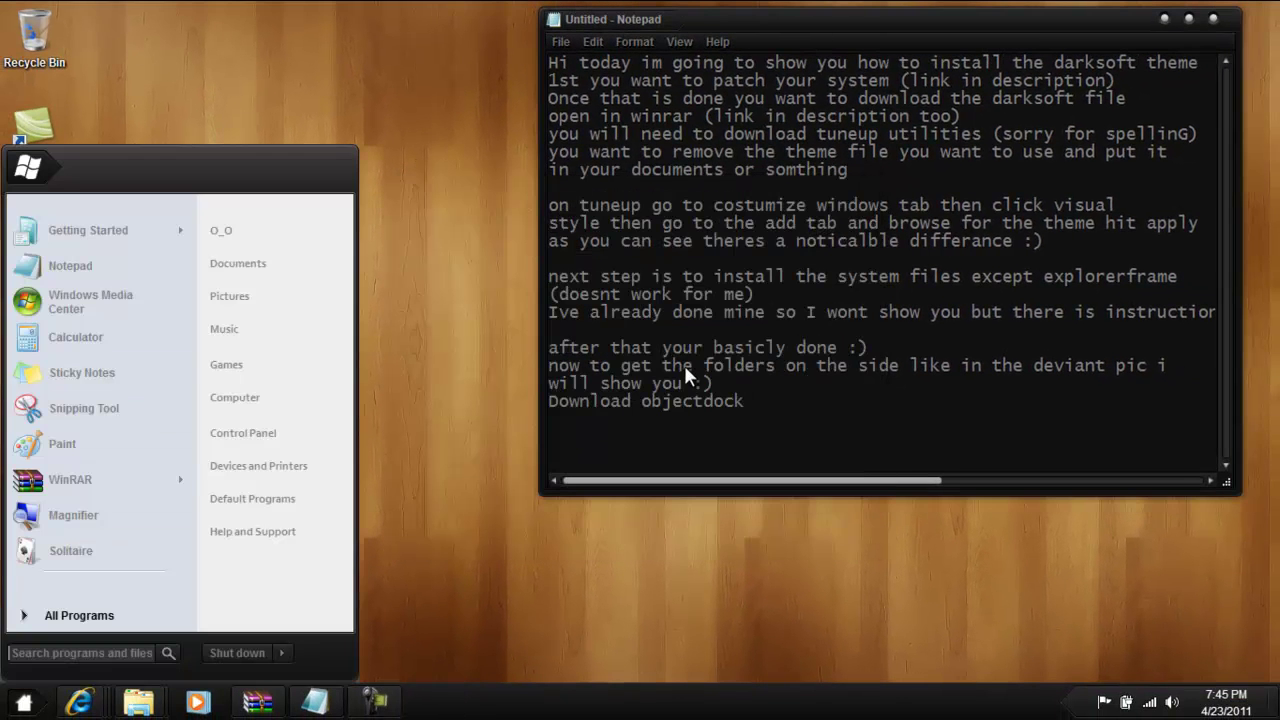
pyautogui.write('ob')
pyautogui.press('Return')
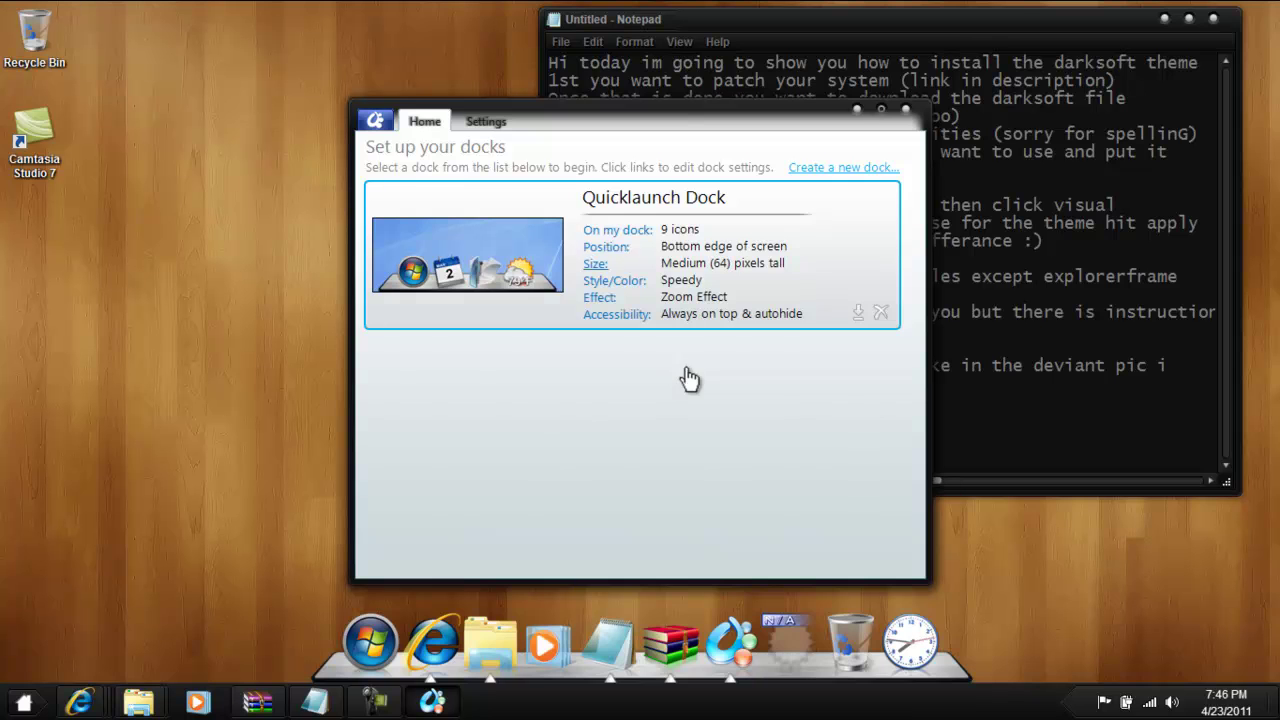
# - Set the Quicklaunch Dock's position to the left edge of the screen
pyautogui.click(606, 247)
pyautogui.moveTo(638, 370); pyautogui.dragTo(639, 370)
pyautogui.click(460, 366)
pyautogui.click(450, 400)
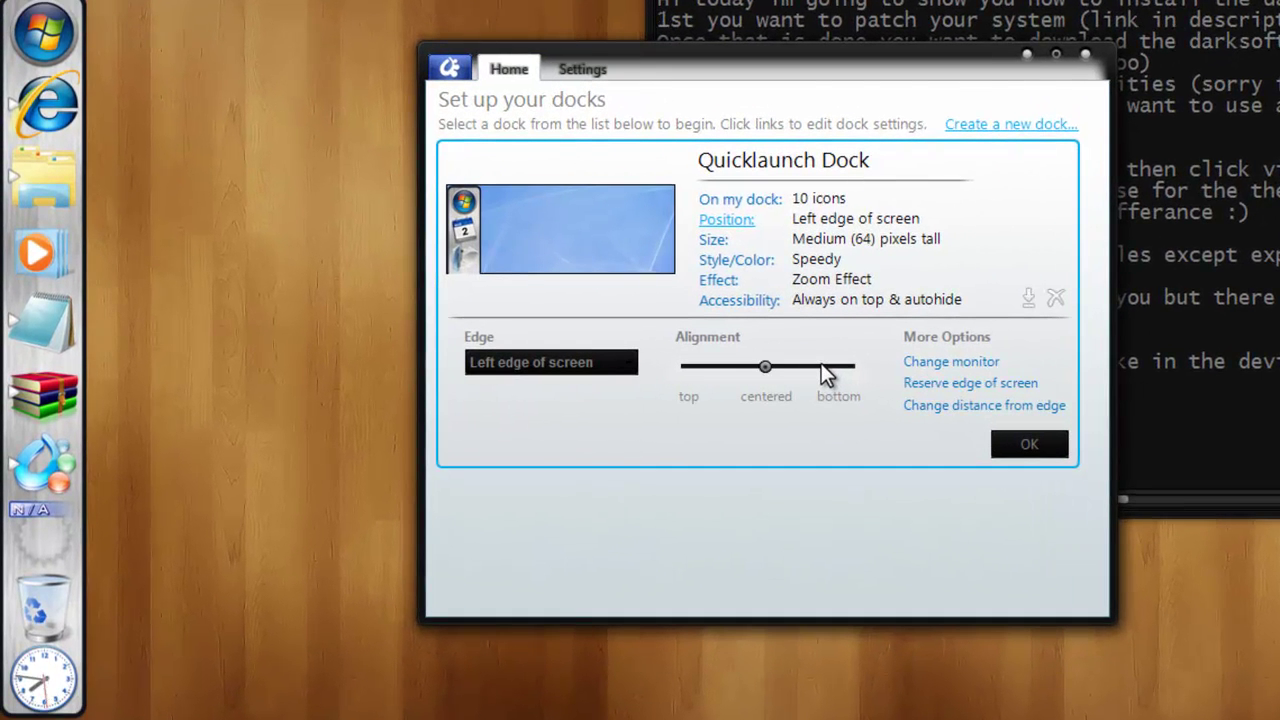
# - Remove the Start Menu, folder and media player shortcuts from the Quicklaunch Dock
pyautogui.click(740, 199)
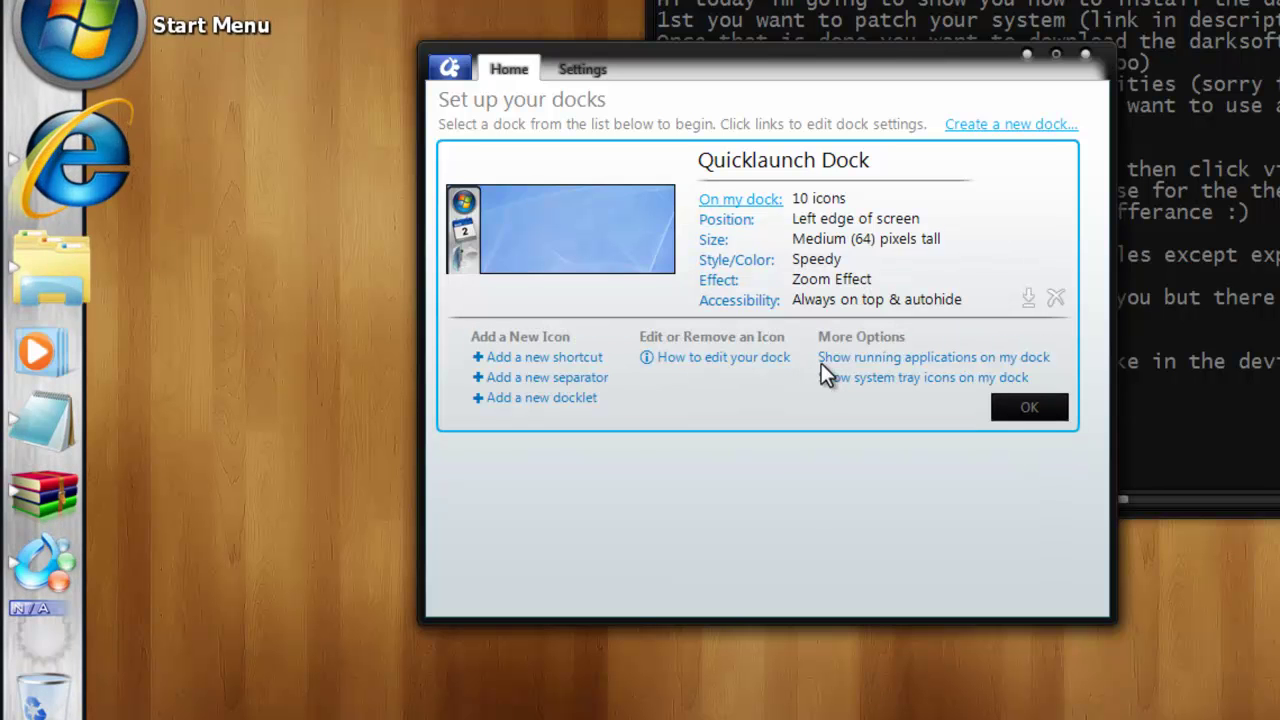
pyautogui.rightClick(81, 52)
pyautogui.click(160, 99)
pyautogui.click(823, 372)
pyautogui.rightClick(72, 215)
pyautogui.click(150, 255)
pyautogui.click(821, 368)
pyautogui.click(821, 368)
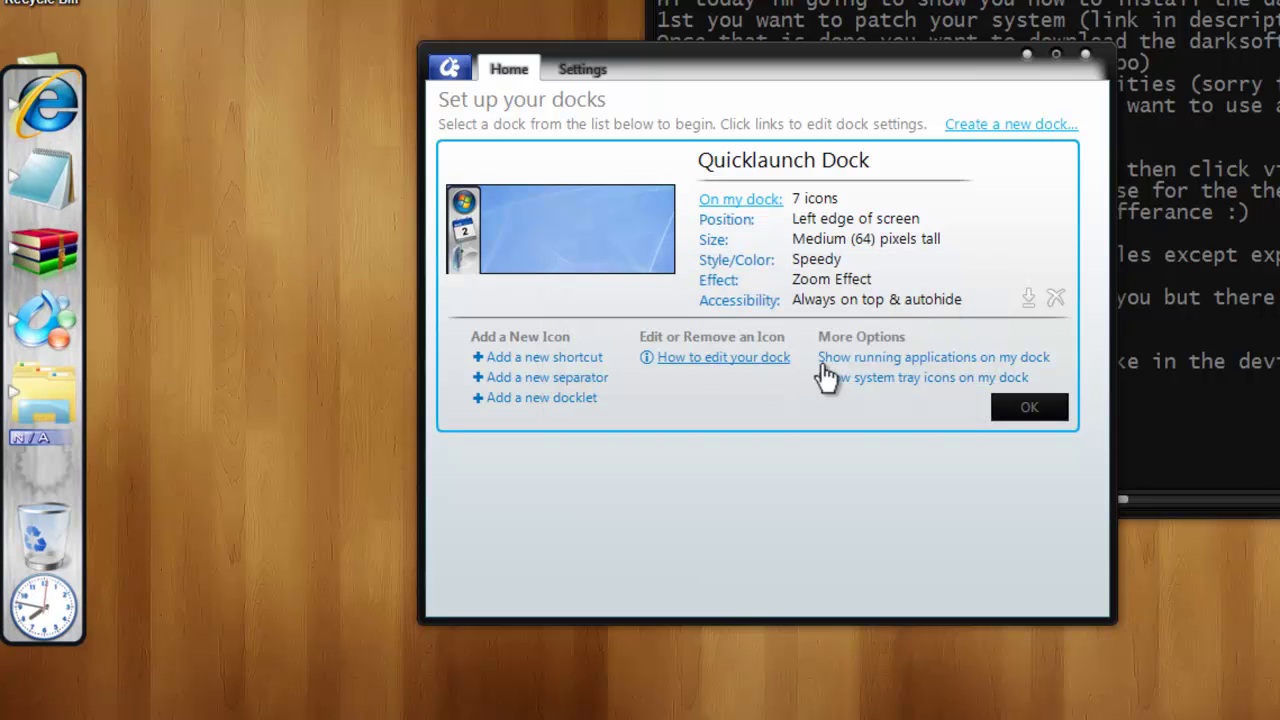
# - Set the Quicklaunch Dock's size to 58 pixels tall and open its style and color settings
pyautogui.click(714, 240)
pyautogui.moveTo(513, 367); pyautogui.dragTo(509, 367)
pyautogui.moveTo(799, 367)
pyautogui.mouseDown()
pyautogui.moveTo(840, 367)
pyautogui.moveTo(759, 367)
pyautogui.mouseUp()
pyautogui.click(737, 260)
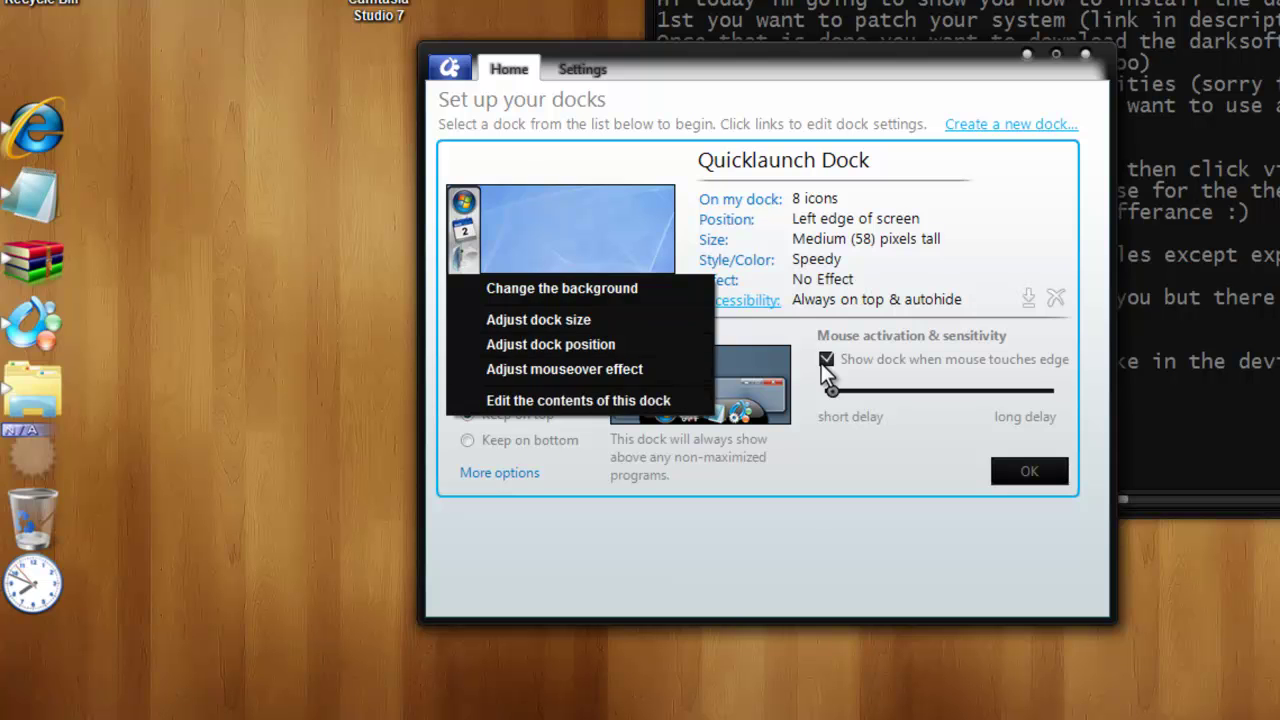
# - Turn off showing running applications in the Quicklaunch Dock's contents and open its position settings
pyautogui.click(578, 400)
pyautogui.click(823, 360)
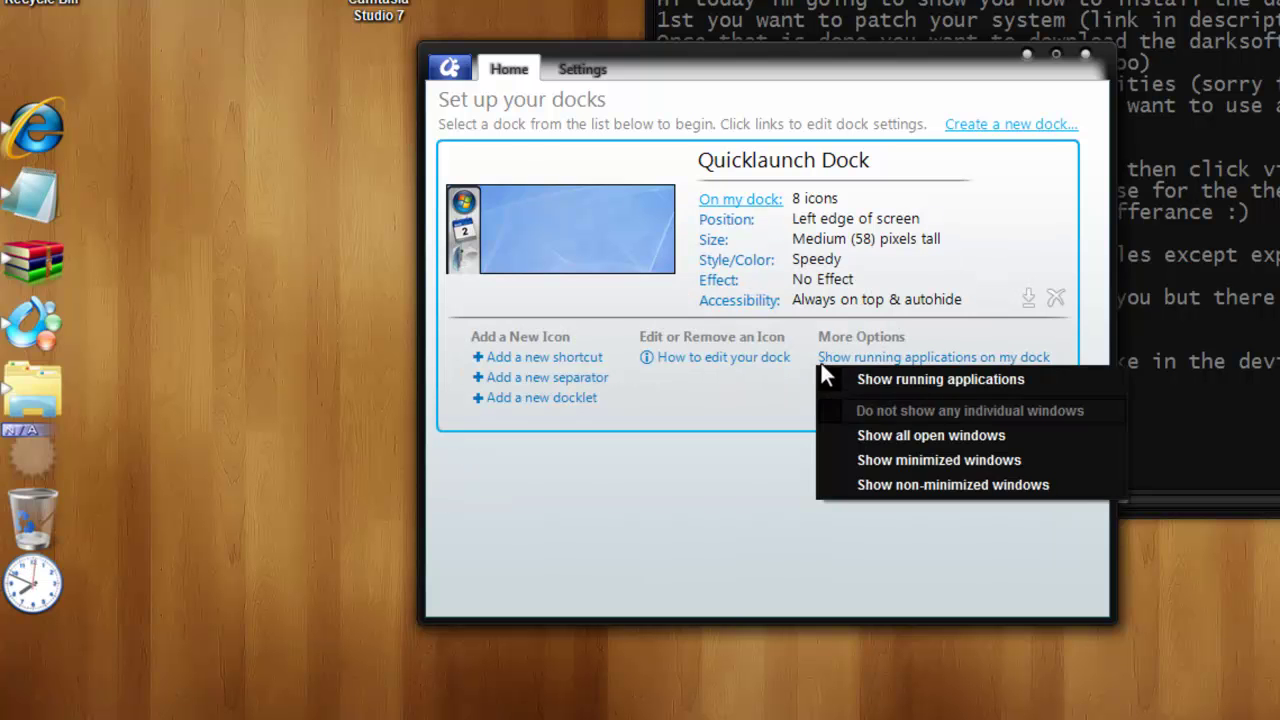
pyautogui.click(825, 378)
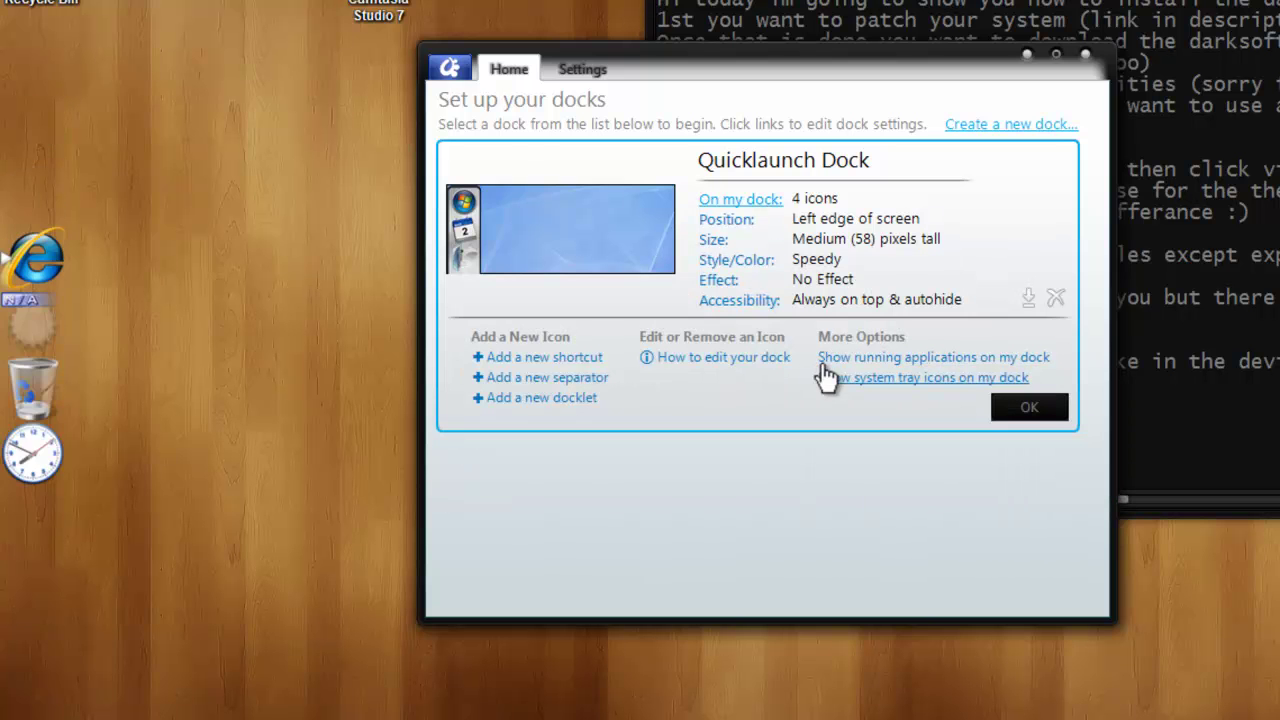
pyautogui.click(821, 361)
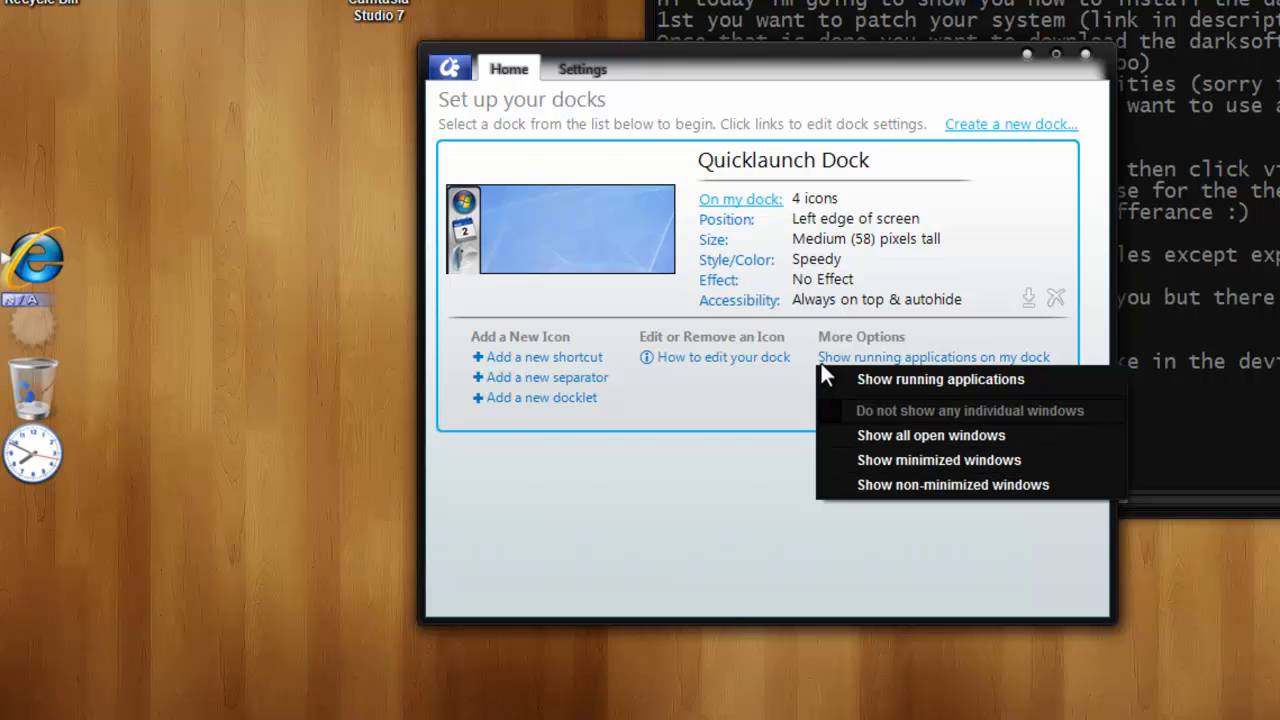
pyautogui.click(826, 378)
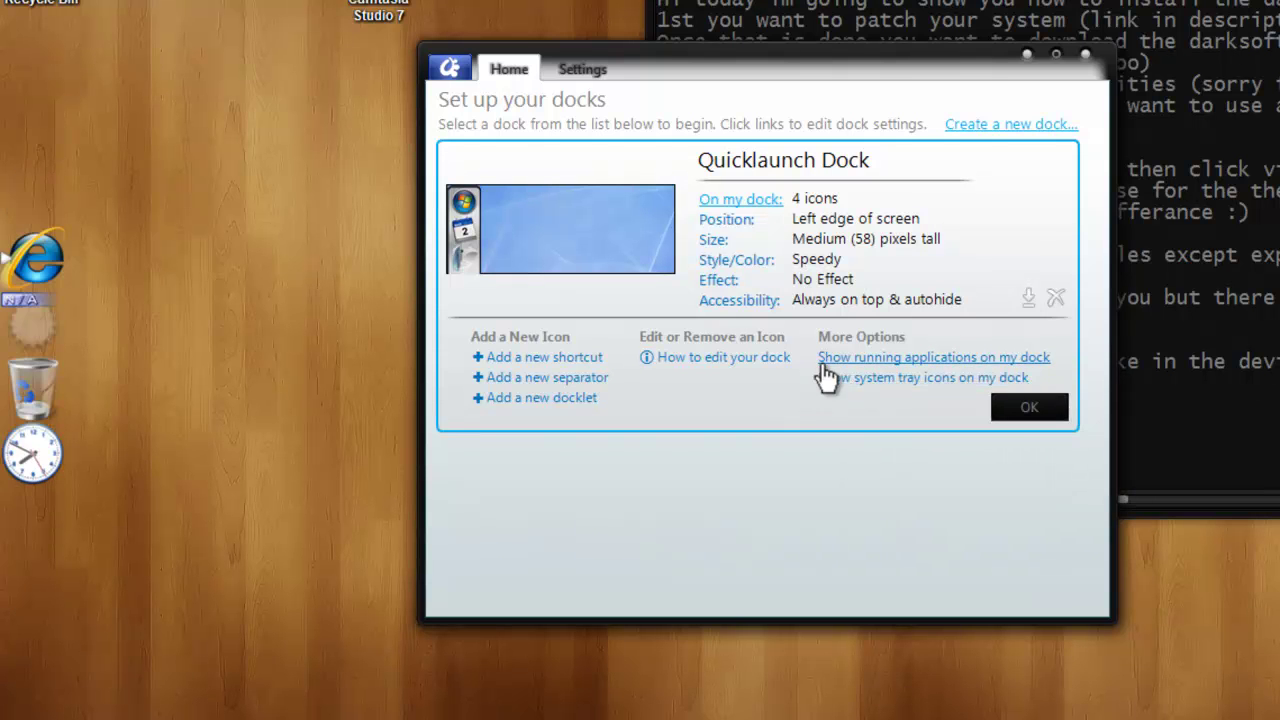
pyautogui.click(821, 363)
pyautogui.click(826, 378)
pyautogui.click(823, 364)
pyautogui.click(824, 377)
pyautogui.scroll(-2, 821, 364)
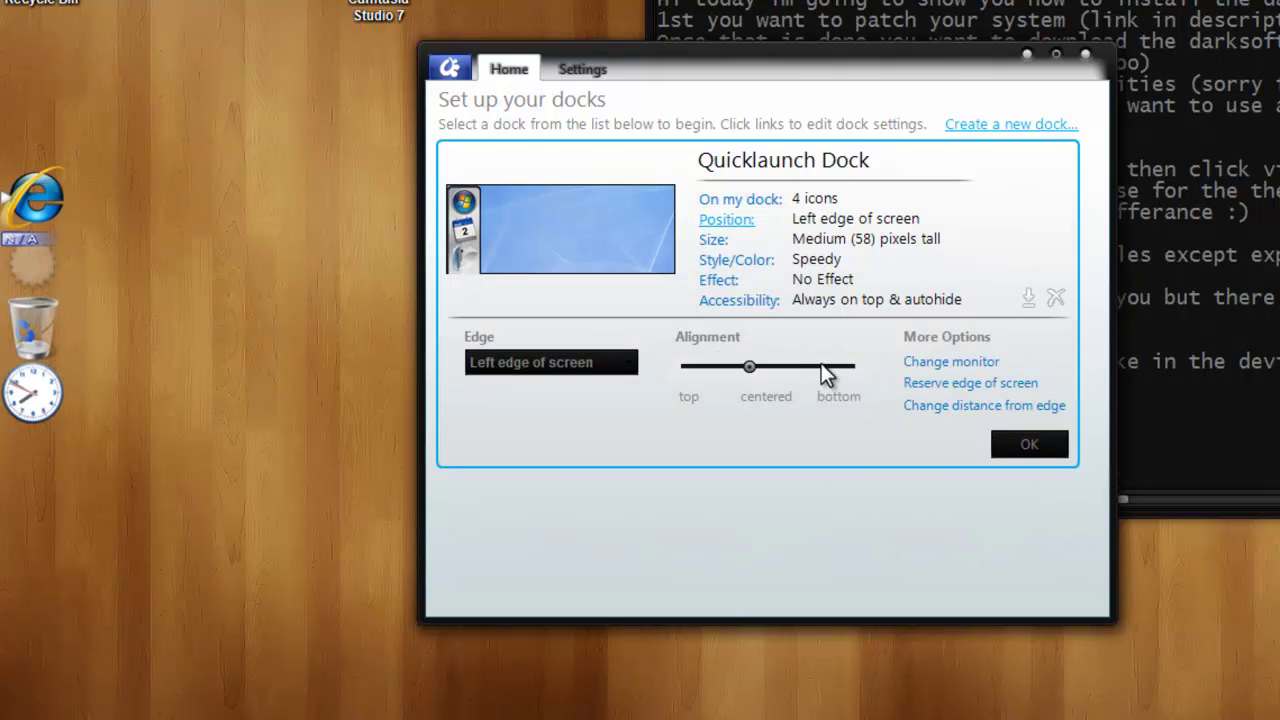
pyautogui.scroll(-3, 821, 363)
# - Switch to Notepad and add the line "after fixing it to the way you want now you need the file icons"
pyautogui.hotkey('alt', 'Tab')
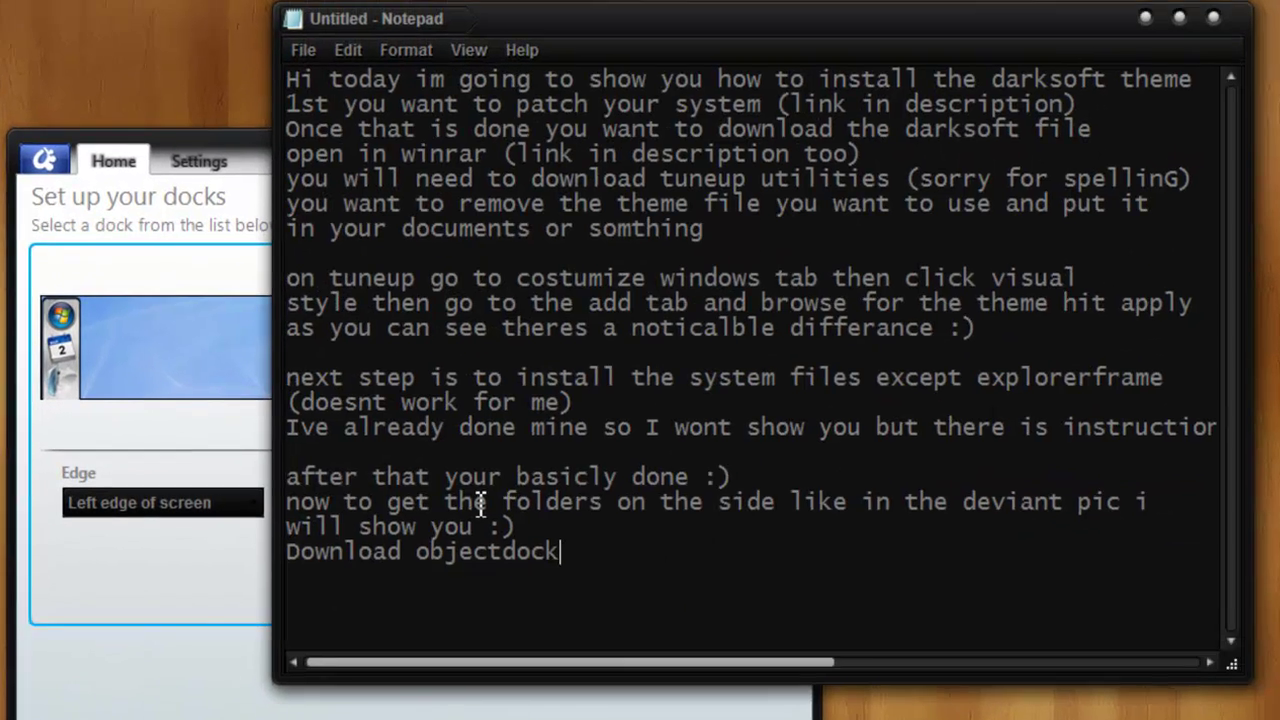
pyautogui.press('Return')
pyautogui.write('after fixing it to')
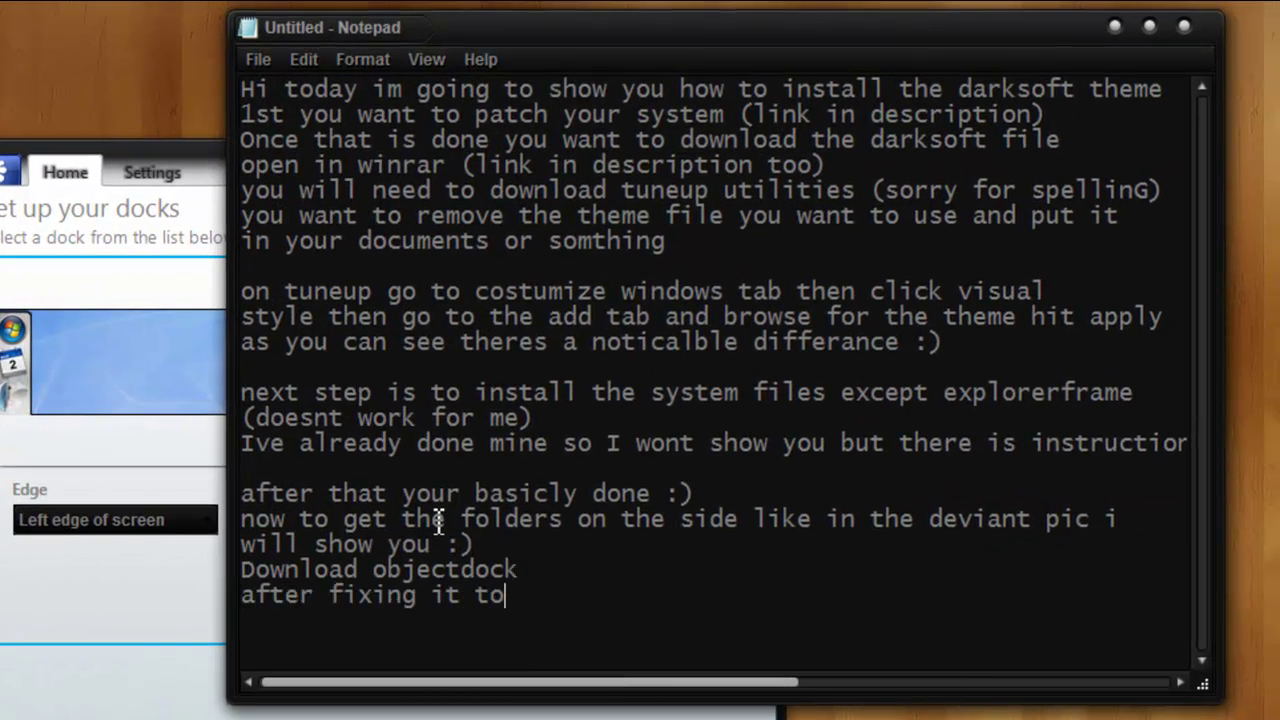
pyautogui.write(' the way you want n')
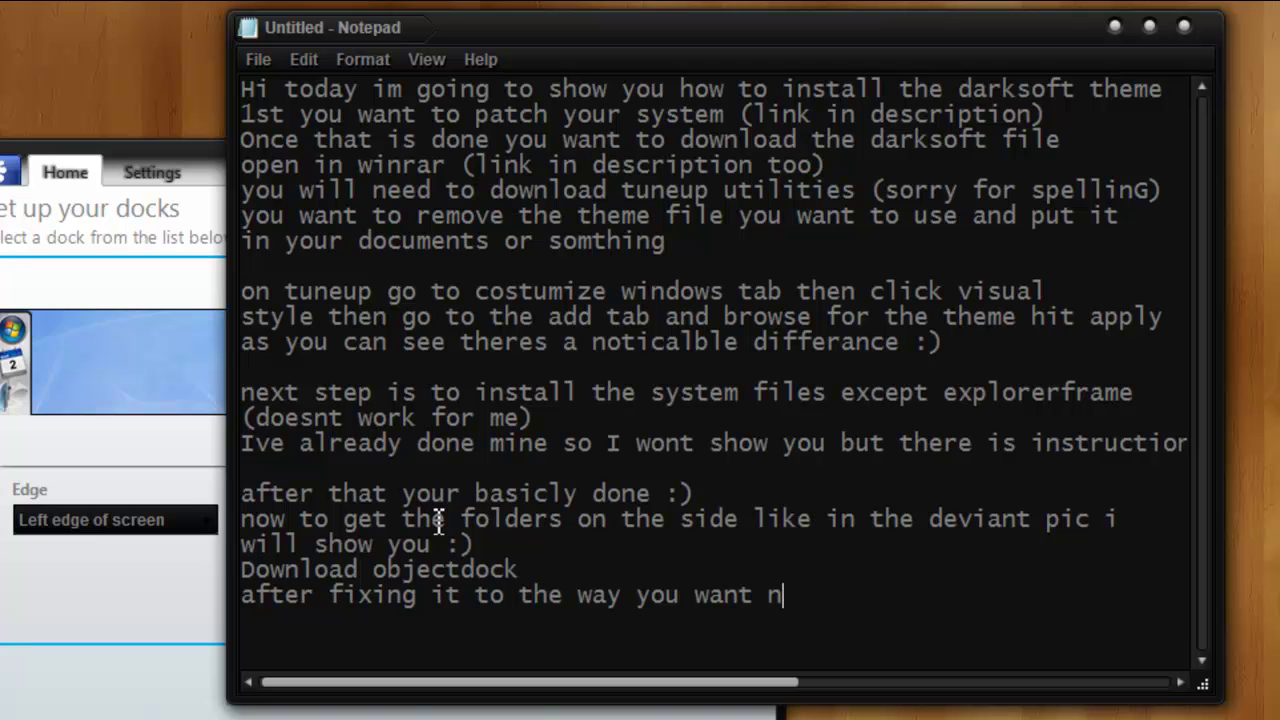
pyautogui.write('ow you need the syste')
pyautogui.press('BackSpace')
pyautogui.press('BackSpace')
pyautogui.press('BackSpace')
pyautogui.press('BackSpace')
pyautogui.press('BackSpace')
pyautogui.write('files')
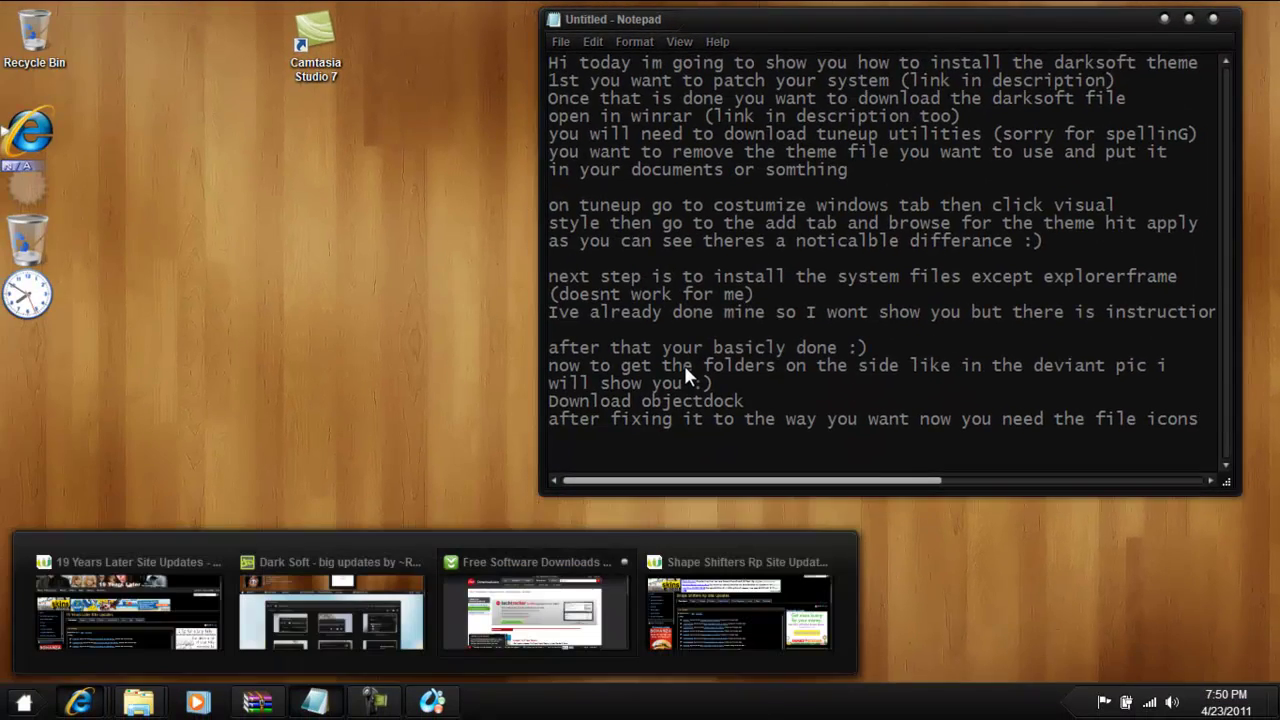
pyautogui.press('Return')
# - Switch to Internet Explorer, search Google for "pry icons" and open the Jonas Rask Design page
pyautogui.hotkey('alt', 'd')
pyautogui.press('BackSpace')
pyautogui.write('goo')
pyautogui.press('Return')
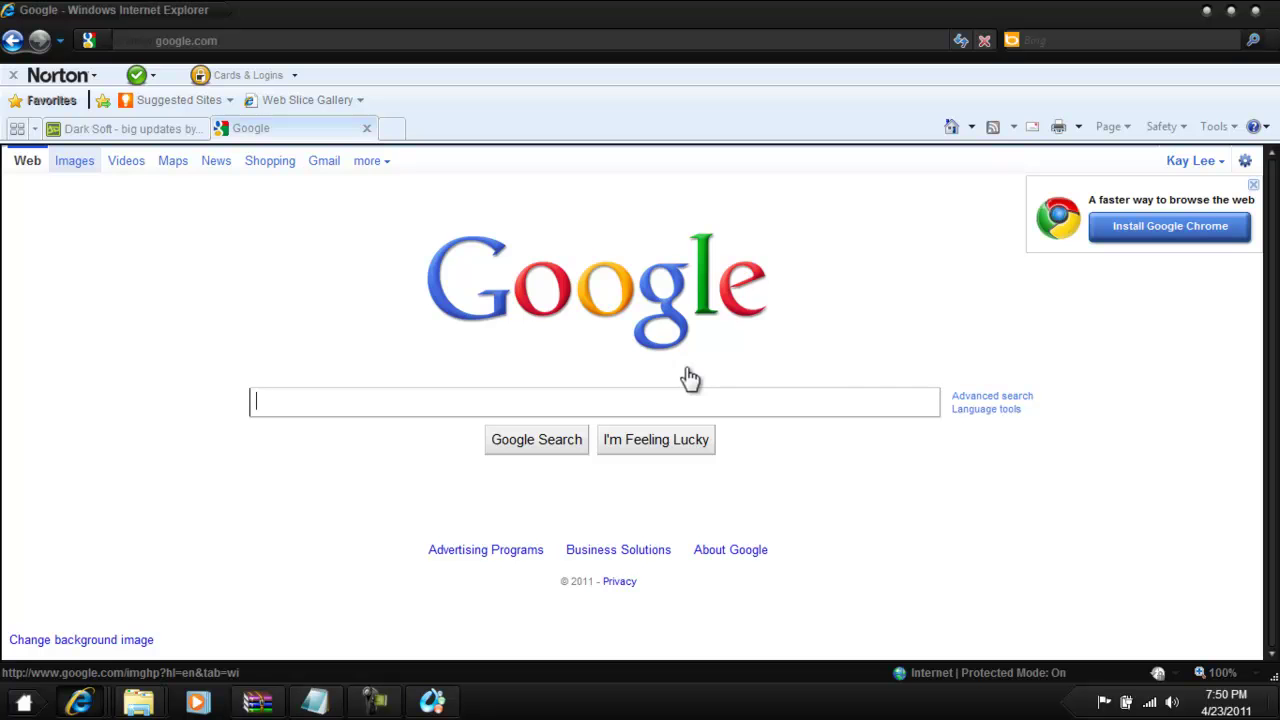
pyautogui.write('pry ')
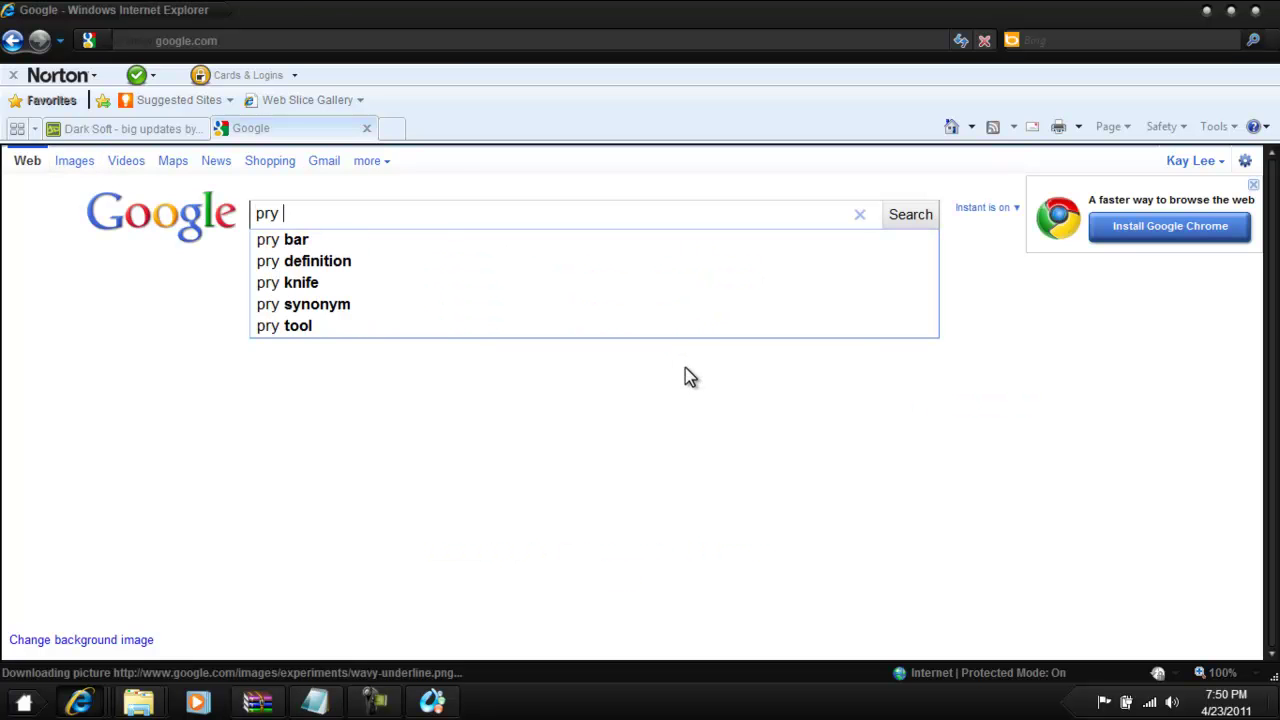
pyautogui.write('icons')
pyautogui.press('Return')
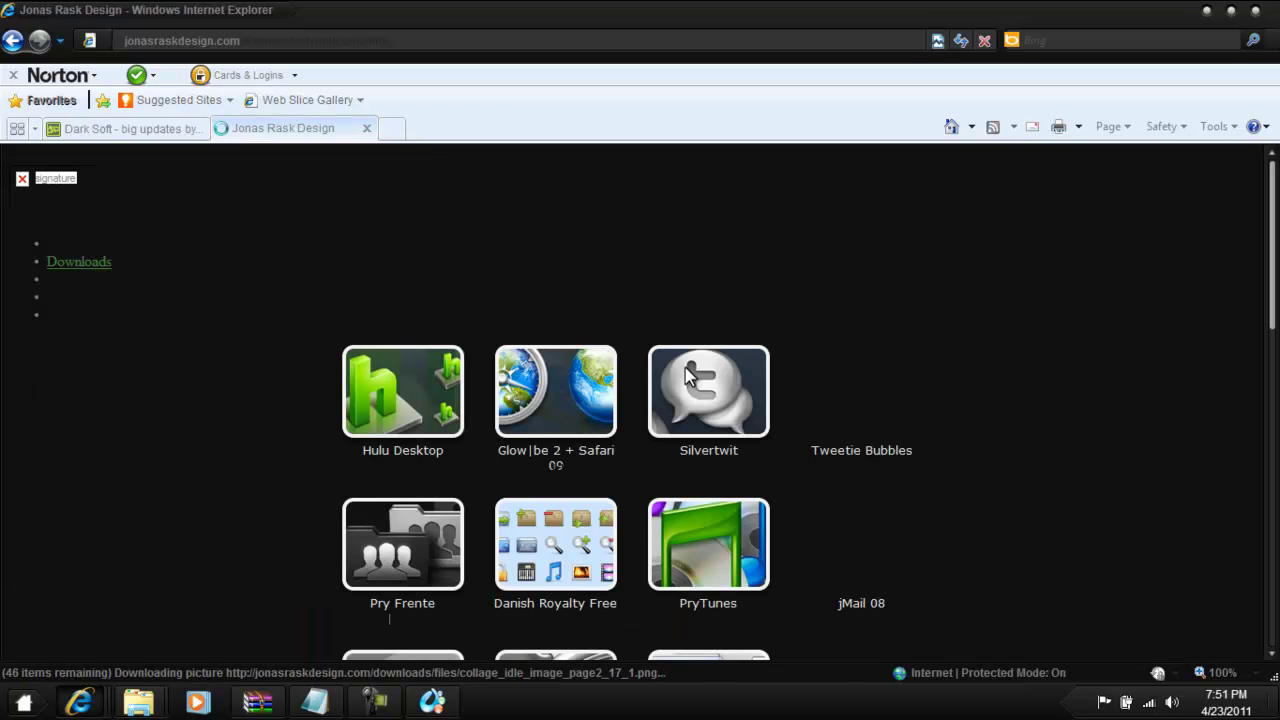
# - Find the Pry System icon set, download its pry_ico.zip archive and allow it to open in WinRAR
pyautogui.scroll(-3, 688, 378)
pyautogui.scroll(3, 686, 376)
pyautogui.scroll(-3, 686, 376)
pyautogui.scroll(2, 686, 376)
pyautogui.click(688, 377)
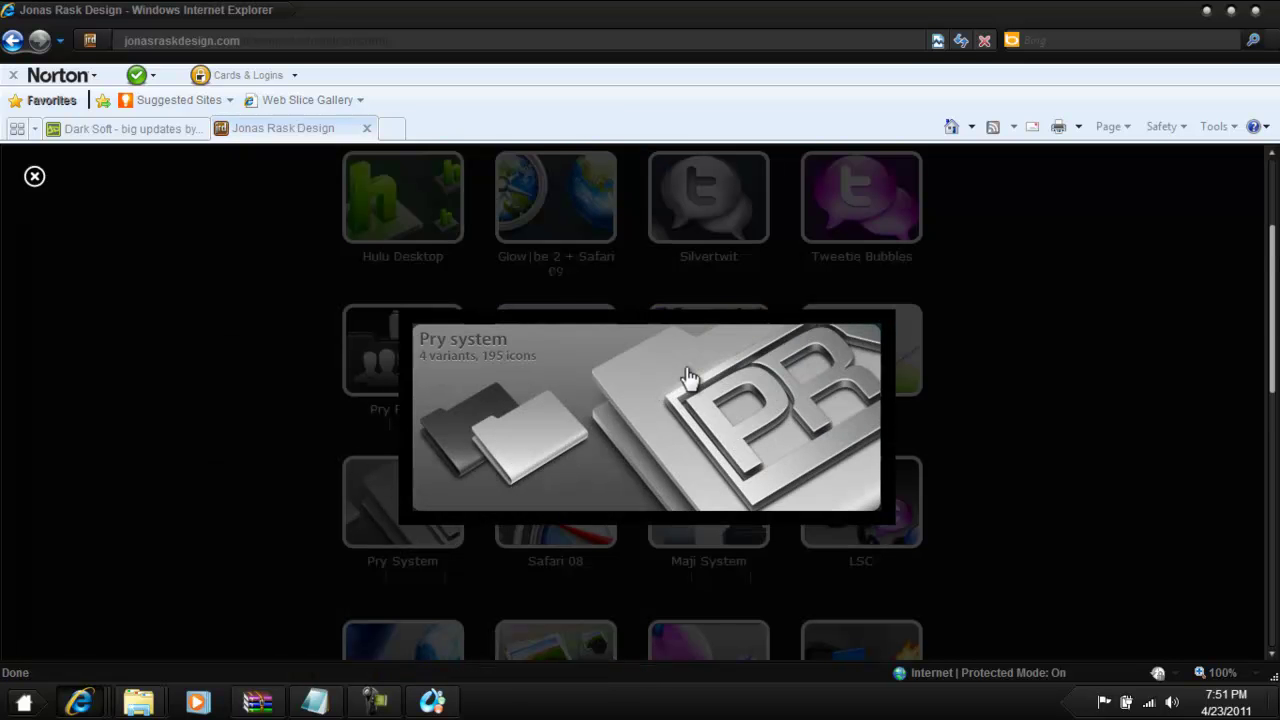
pyautogui.click(690, 378)
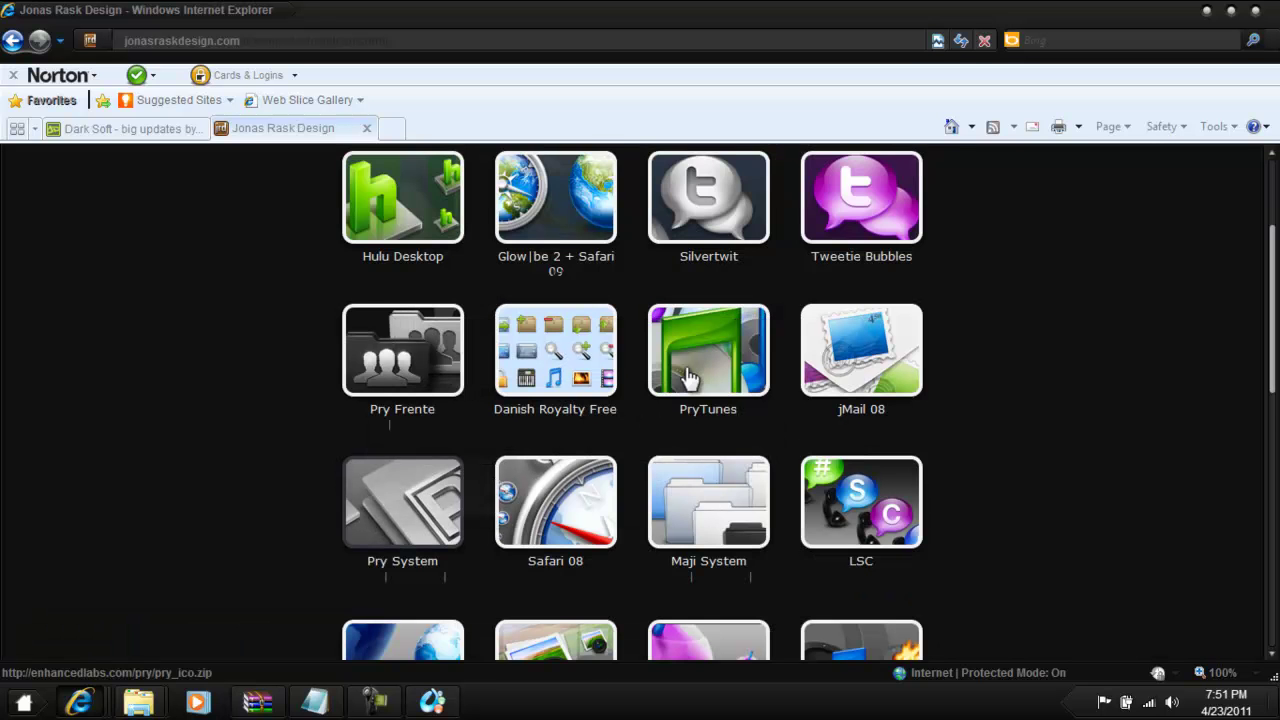
pyautogui.scroll(-1, 690, 378)
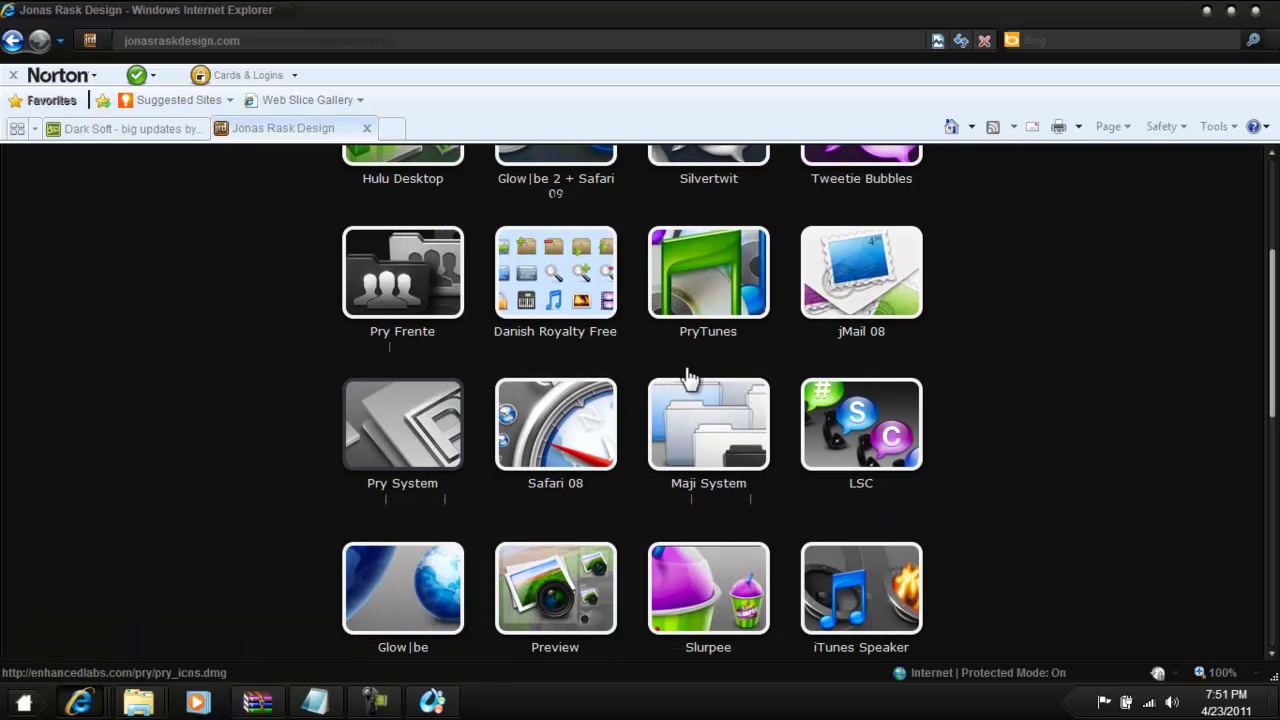
pyautogui.click(690, 378)
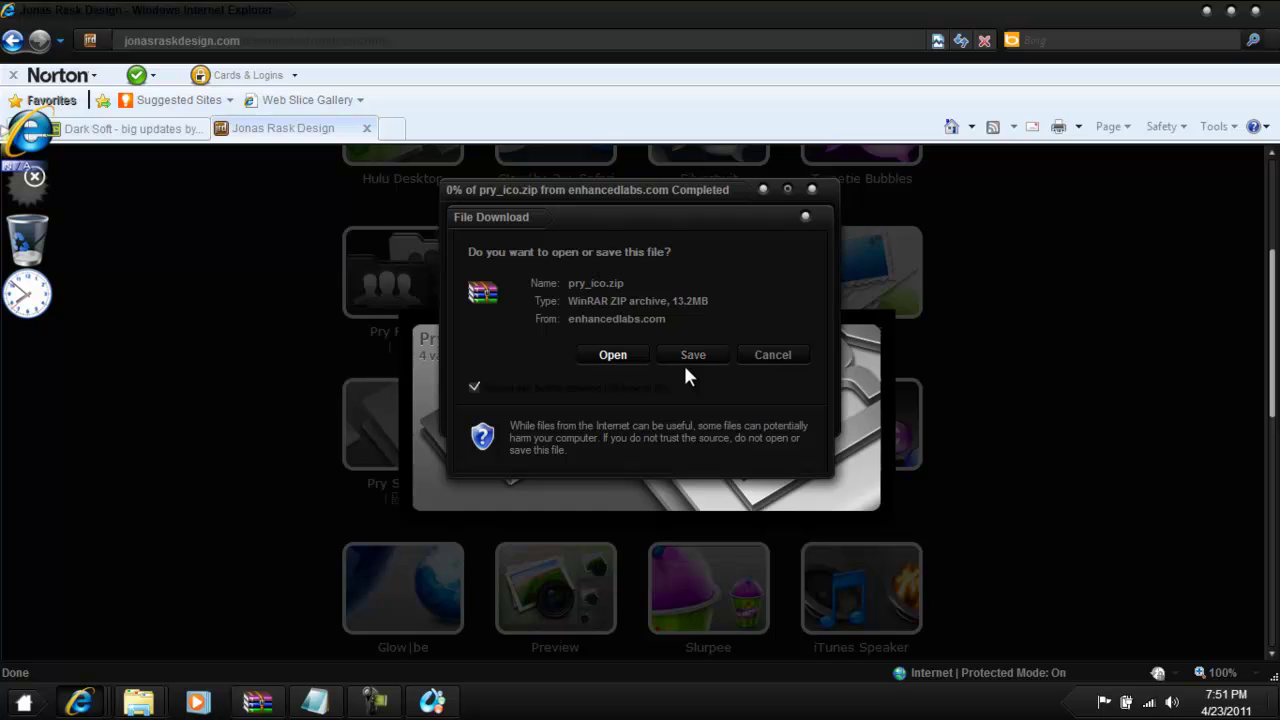
pyautogui.press('Return')
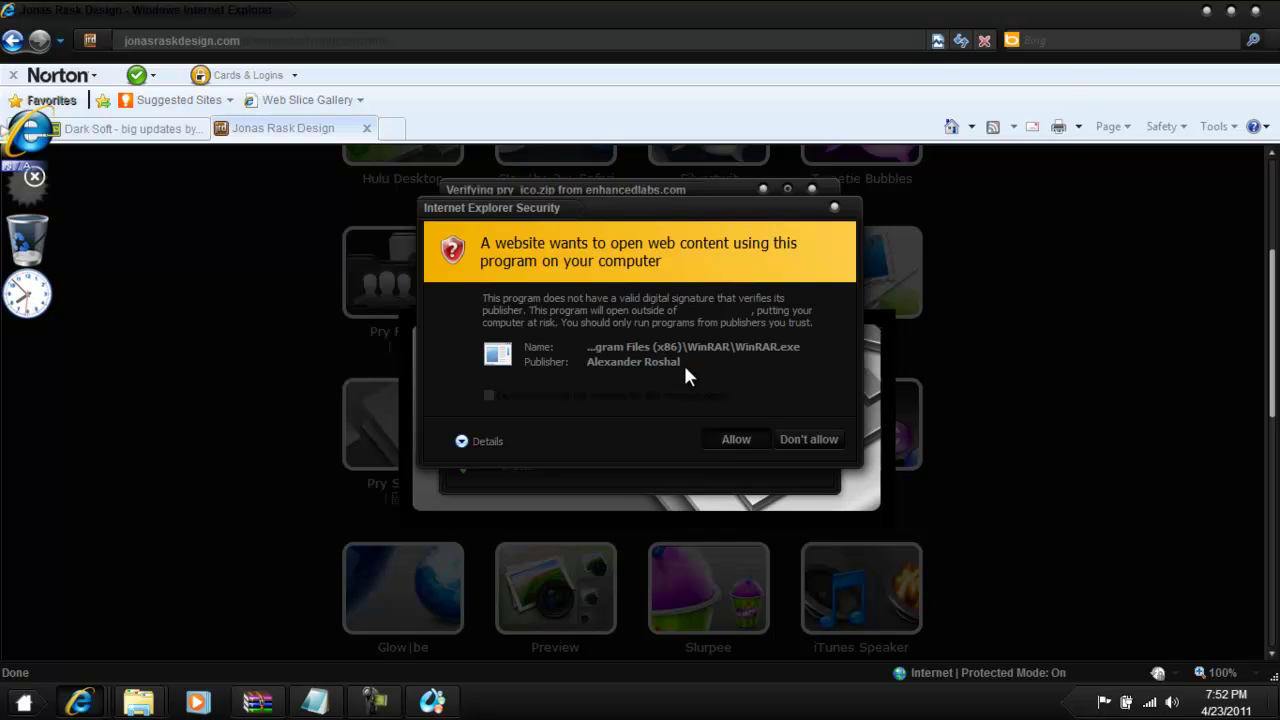
pyautogui.press('Return')
# - Open the Pry Black folder inside pry_ico\Icons in the archive
pyautogui.press('Down')
pyautogui.press('Down')
pyautogui.press('Return')
pyautogui.press('Down')
pyautogui.press('Return')
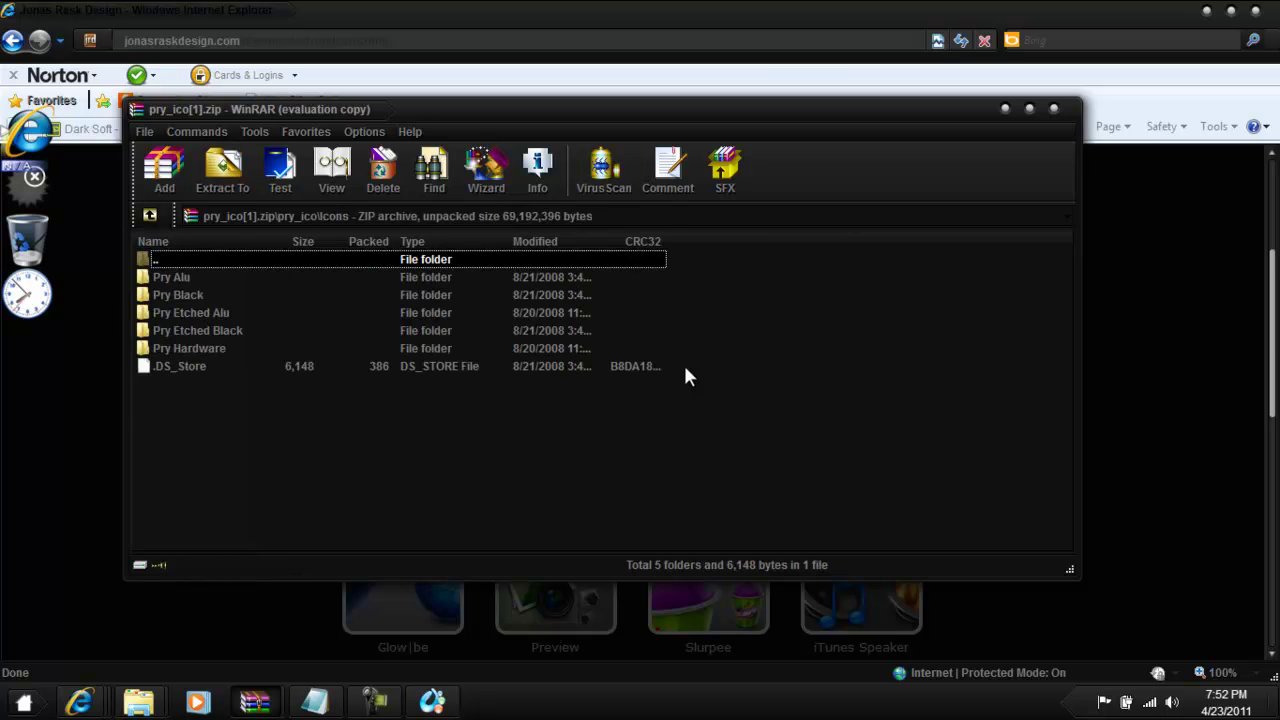
pyautogui.press('Down')
pyautogui.press('Down')
pyautogui.press('Down')
pyautogui.press('Up')
pyautogui.press('Up')
pyautogui.press('Return')
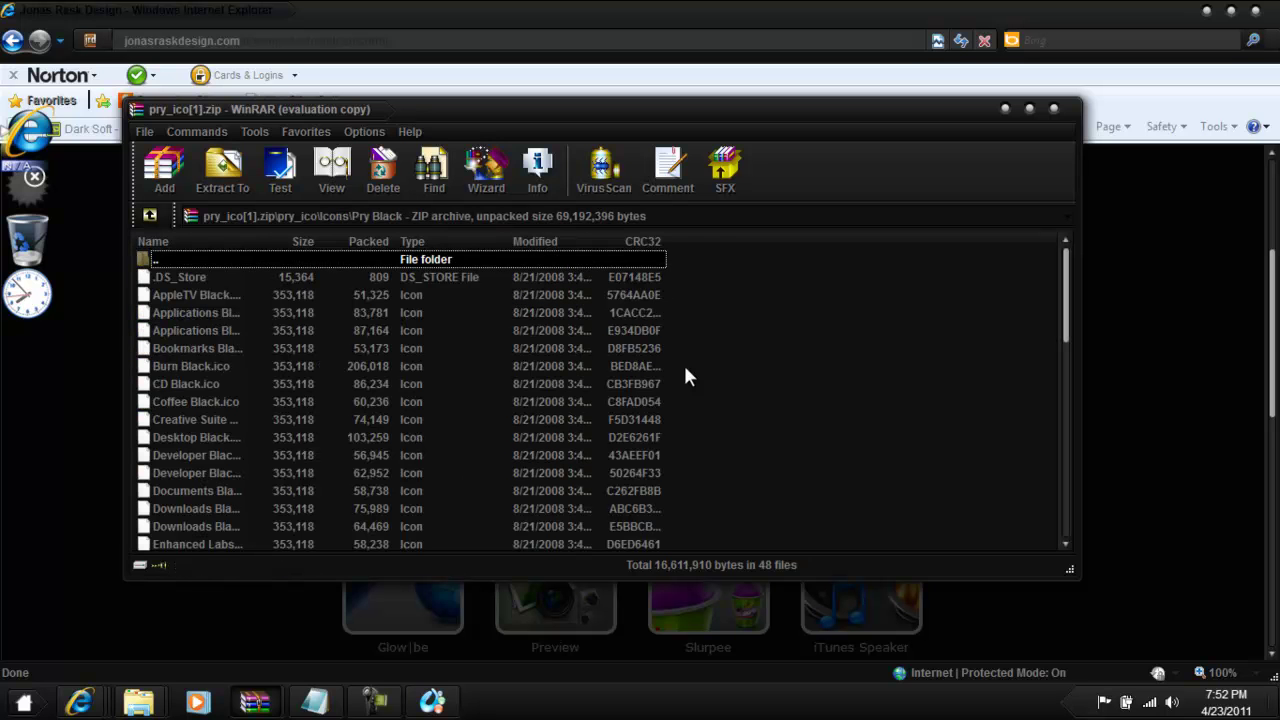
# - Select all the Pry Black icons in the archive and copy them into New folder in the Documents library
pyautogui.moveTo(703, 283); pyautogui.dragTo(522, 552)
pyautogui.press('super')
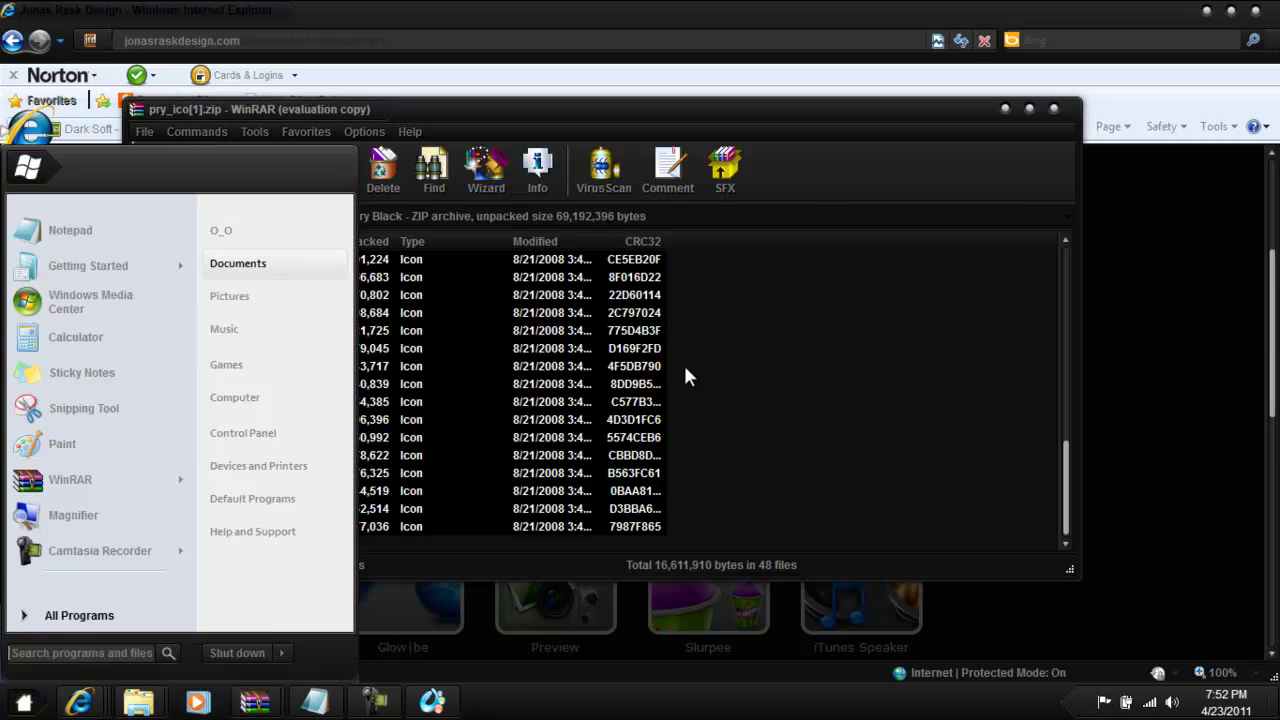
pyautogui.click(238, 264)
pyautogui.rightClick(607, 396)
pyautogui.moveTo(700, 622)
pyautogui.click(842, 449)
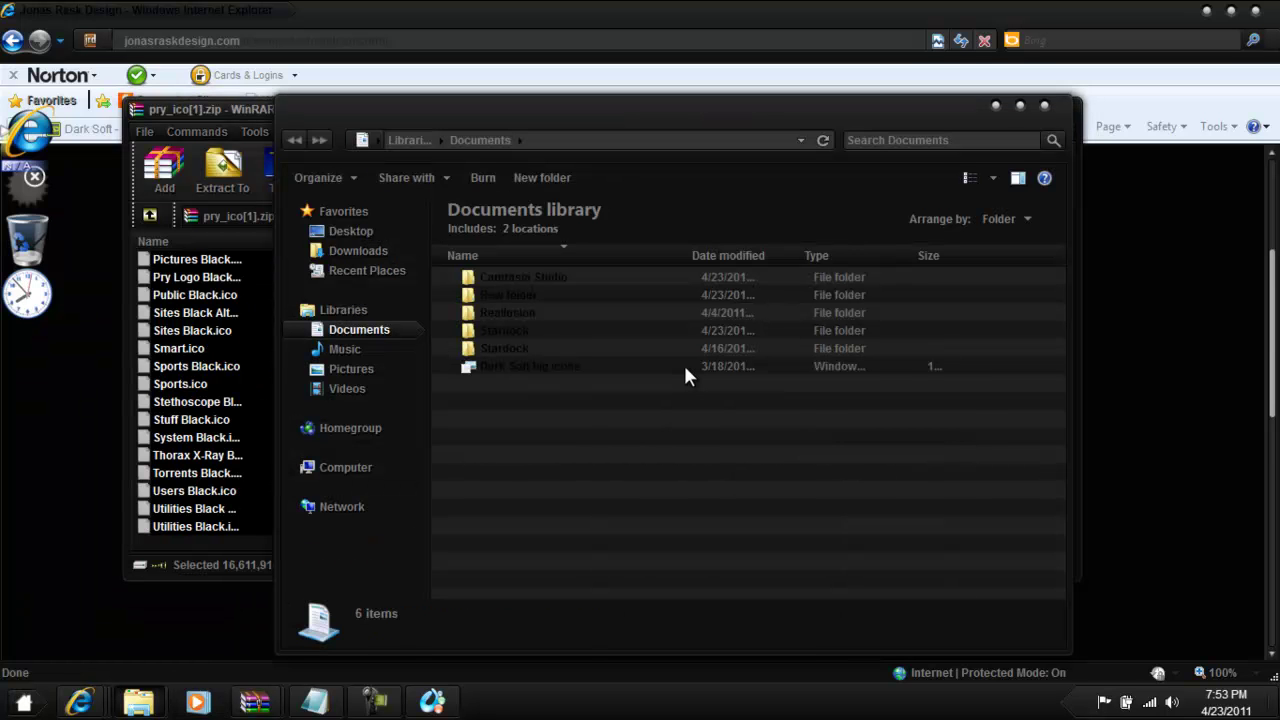
pyautogui.press('Return')
pyautogui.hotkey('alt', 'Tab')
pyautogui.moveTo(686, 376)
pyautogui.mouseDown()
pyautogui.moveTo(342, 602)
pyautogui.moveTo(686, 376)
pyautogui.mouseUp()
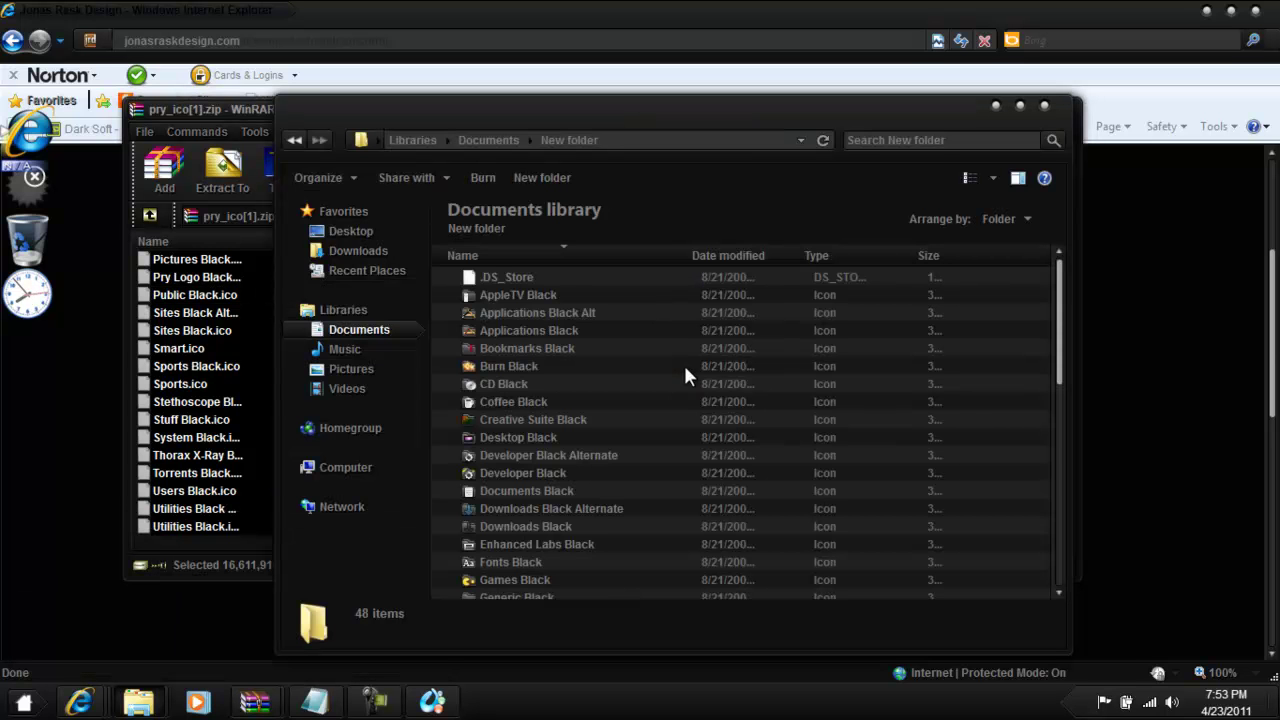
# - Close the WinRAR archive and look through the copied Pry Black icons in New folder
pyautogui.scroll(-10, 686, 375)
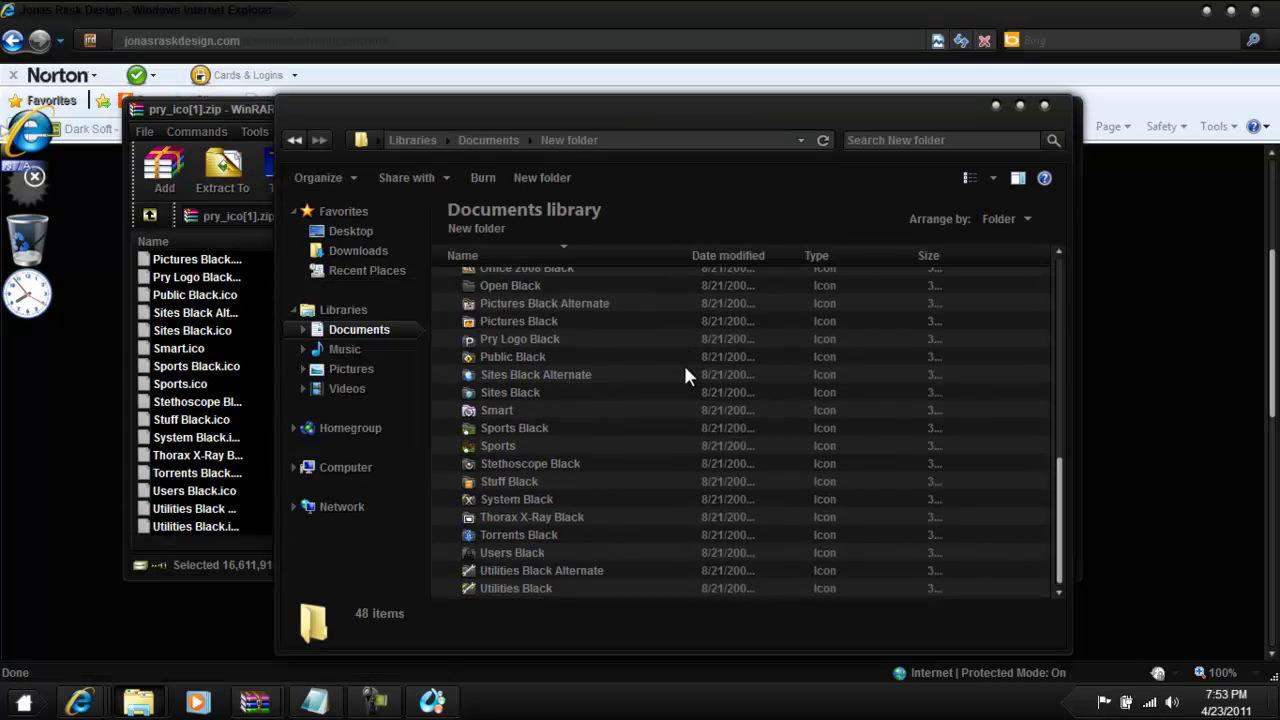
pyautogui.hotkey('alt', 'Tab')
pyautogui.hotkey('alt', 'F4')
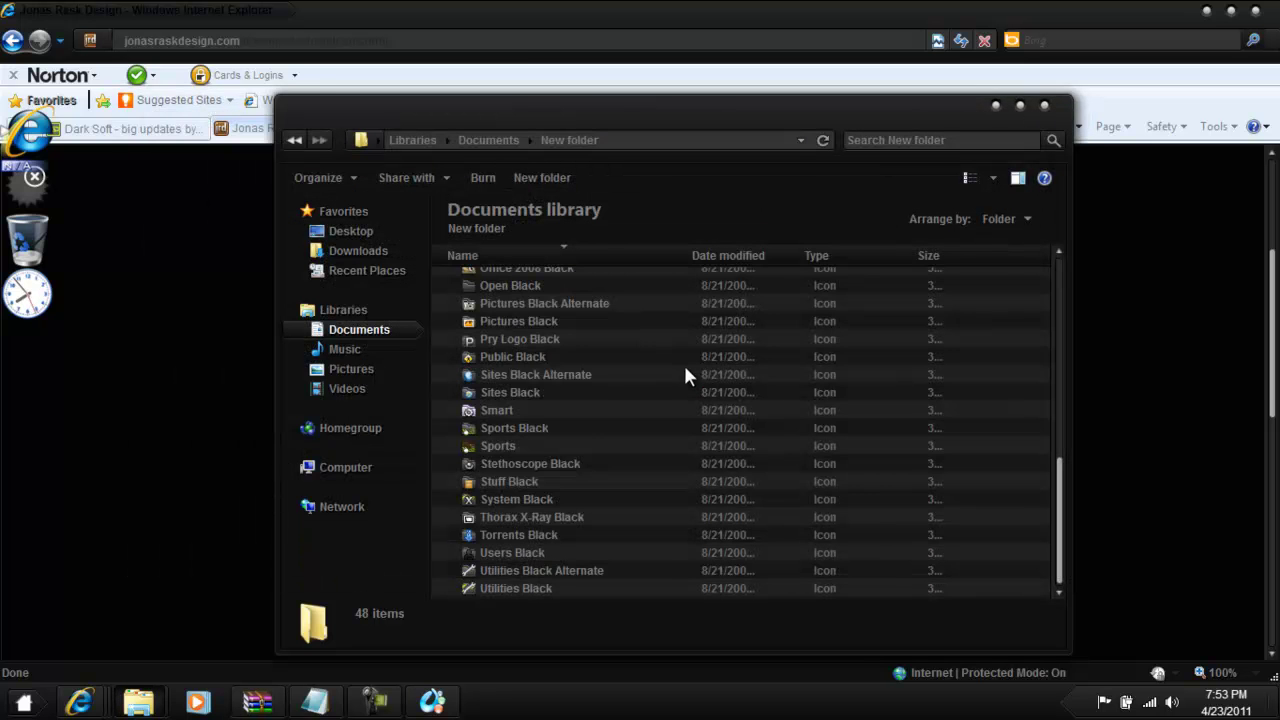
pyautogui.scroll(10, 686, 375)
pyautogui.scroll(-1, 686, 375)
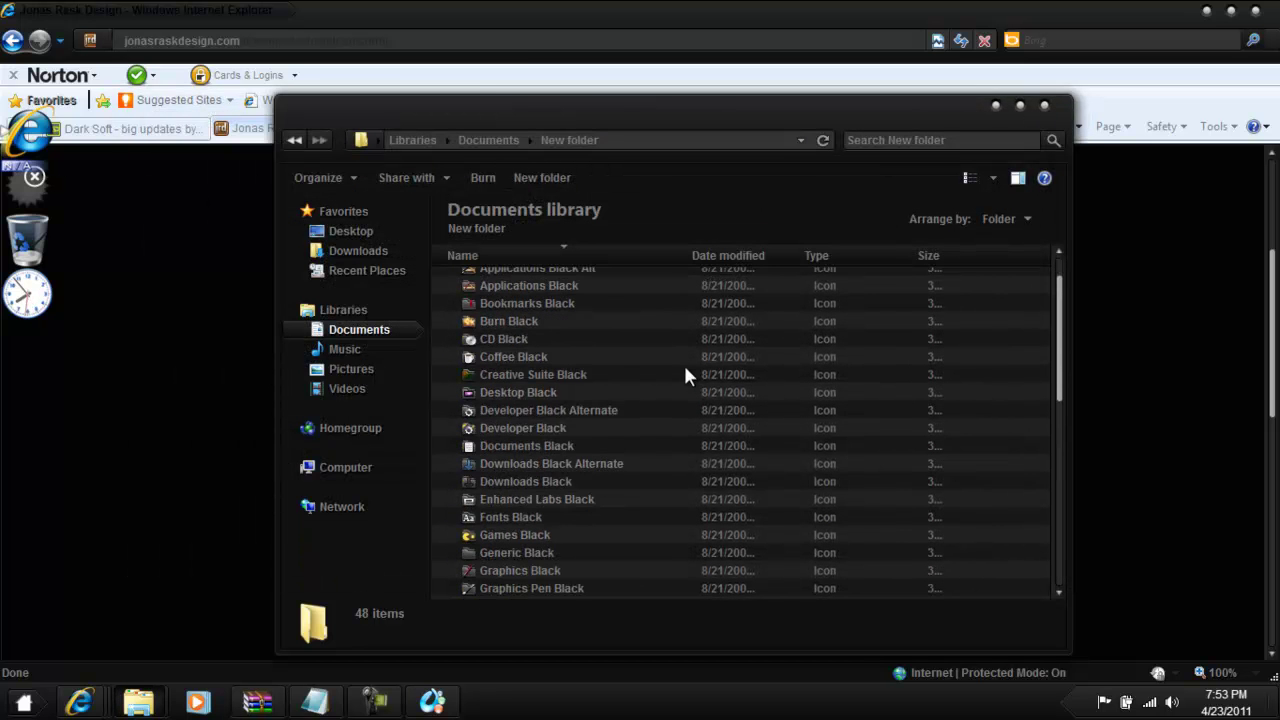
pyautogui.scroll(-9, 686, 375)
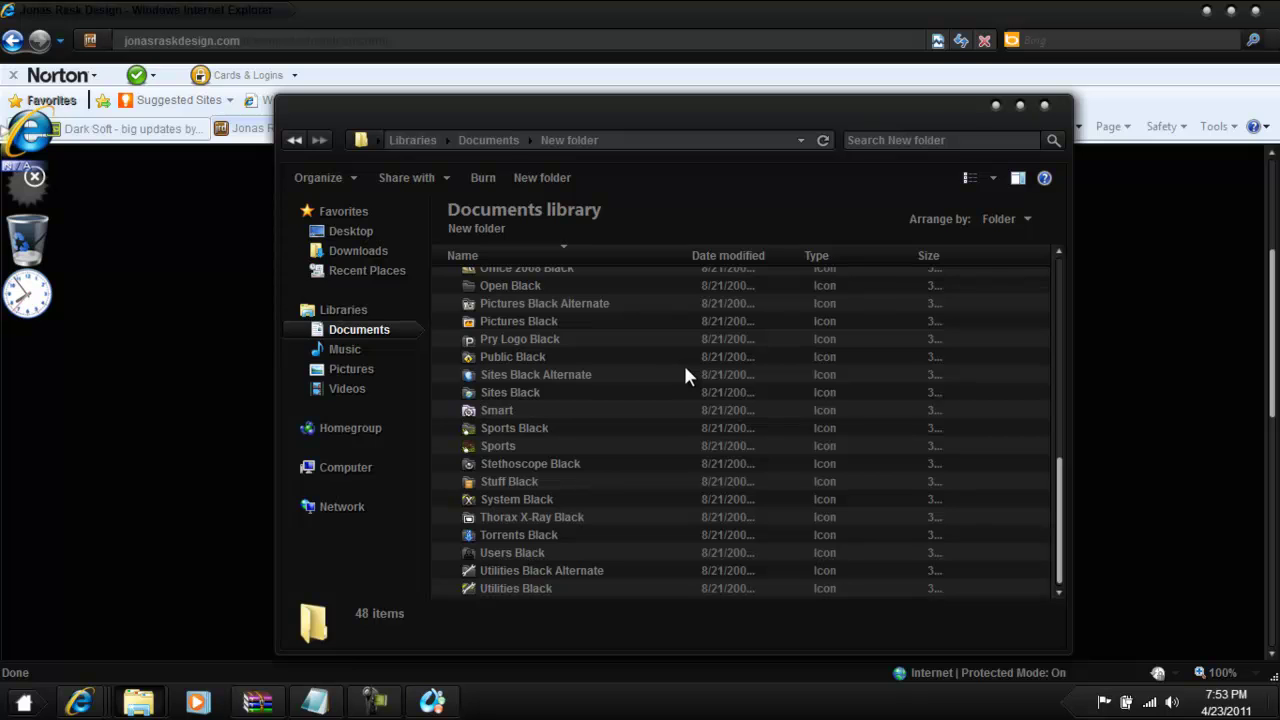
# - Customize the dock's first shortcut with the black speaker icon from New folder in Documents
pyautogui.press('super')
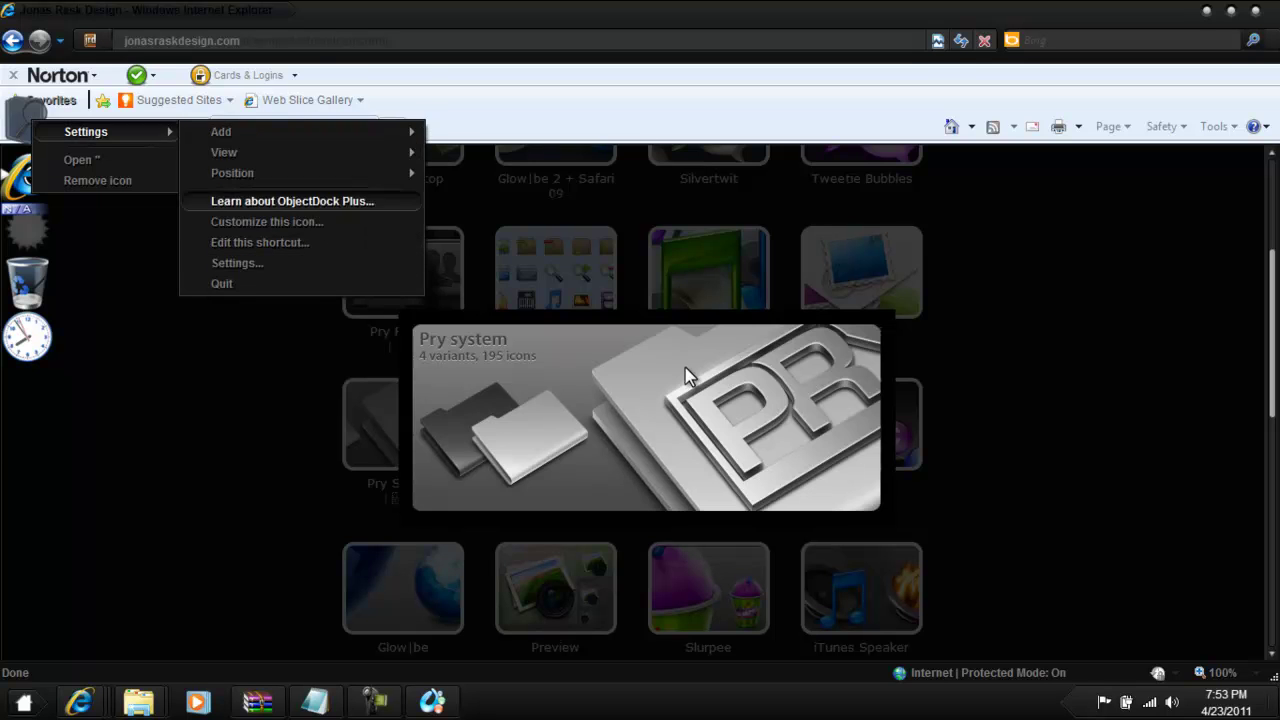
pyautogui.press('Escape')
pyautogui.click(774, 163)
pyautogui.click(543, 185)
pyautogui.scroll(-4, 685, 375)
pyautogui.scroll(4, 685, 375)
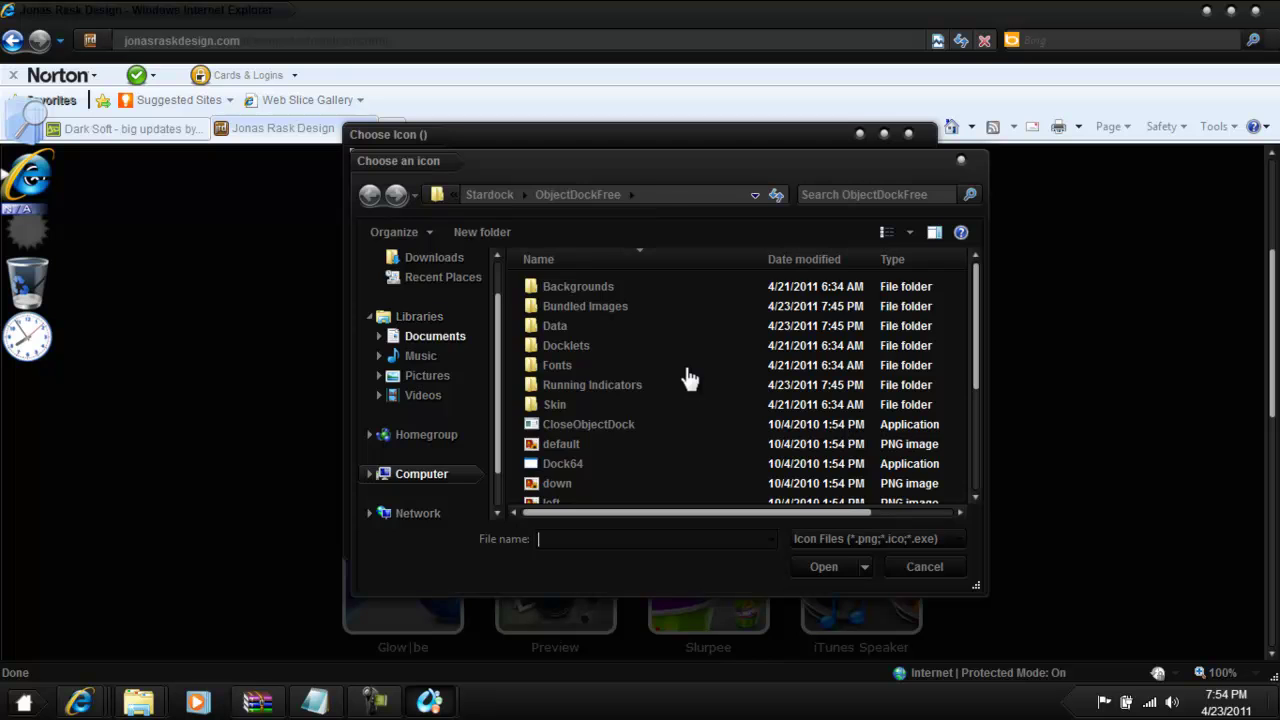
pyautogui.click(435, 336)
pyautogui.press('Return')
pyautogui.scroll(-8, 685, 376)
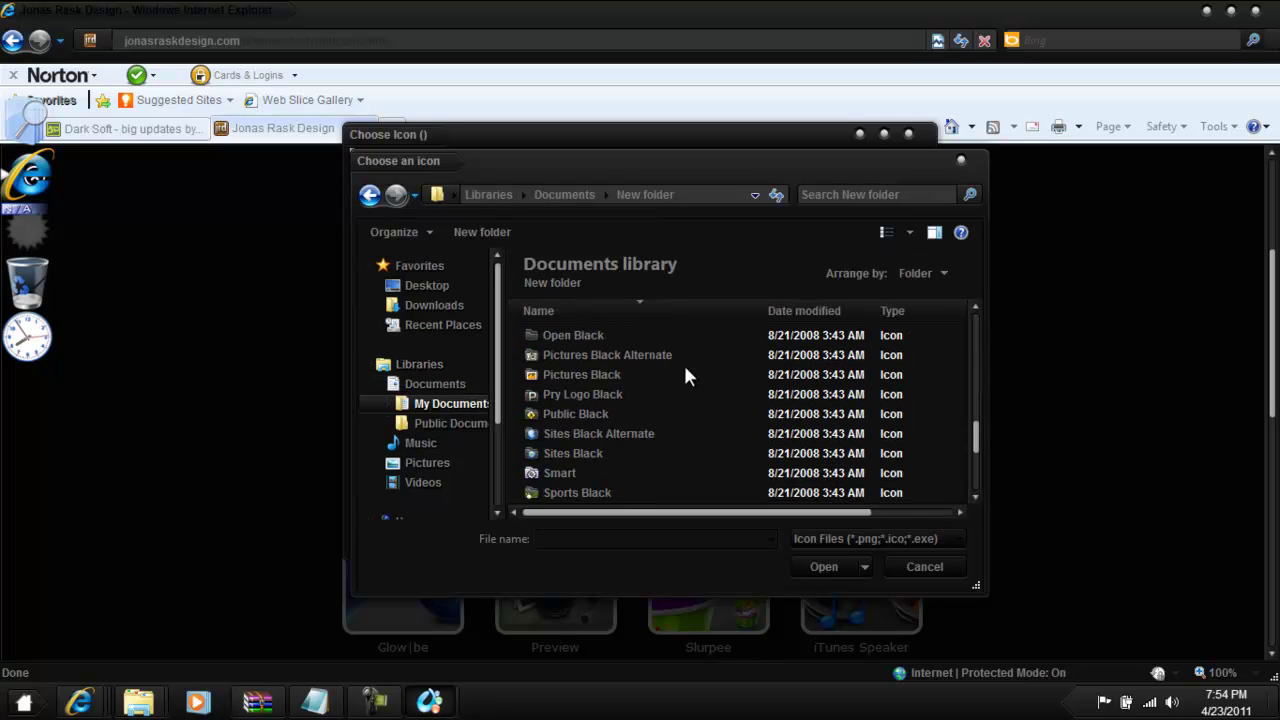
pyautogui.scroll(2, 685, 376)
pyautogui.click(575, 411)
pyautogui.click(824, 567)
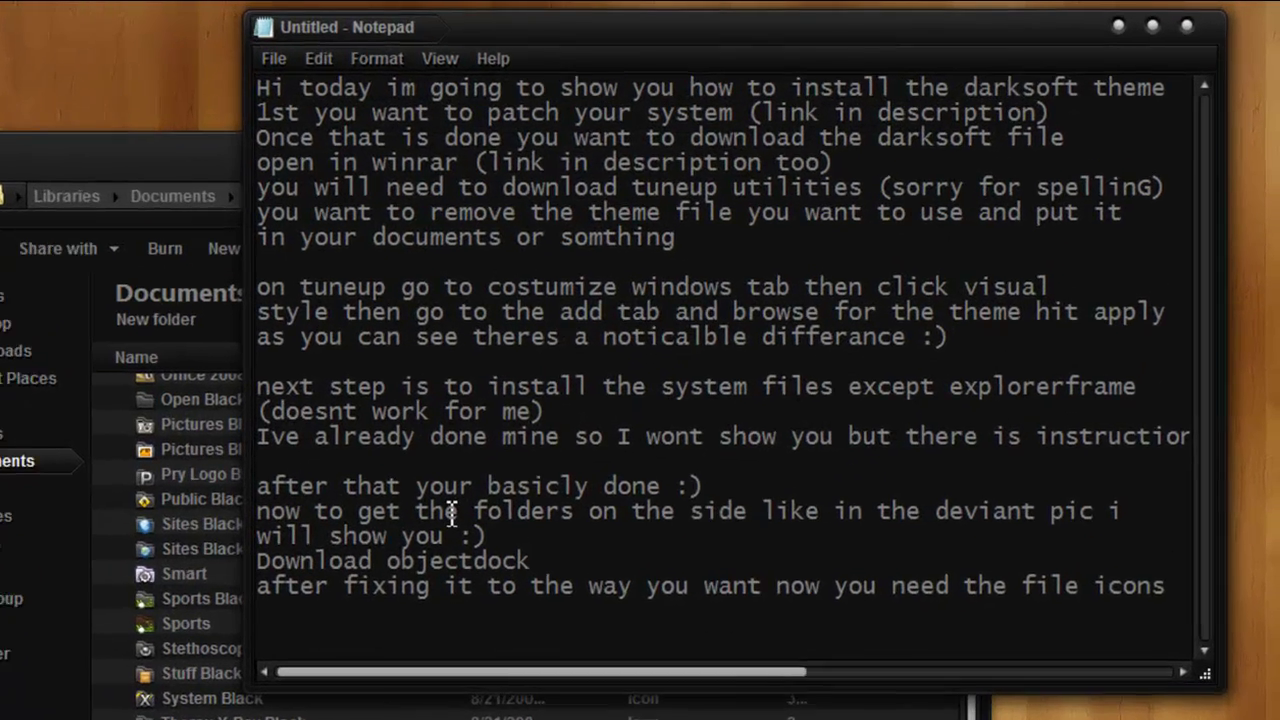
# - Add the closing line "so thats it thanks for watching!!!!!!!" to the Notepad notes
pyautogui.write('so')
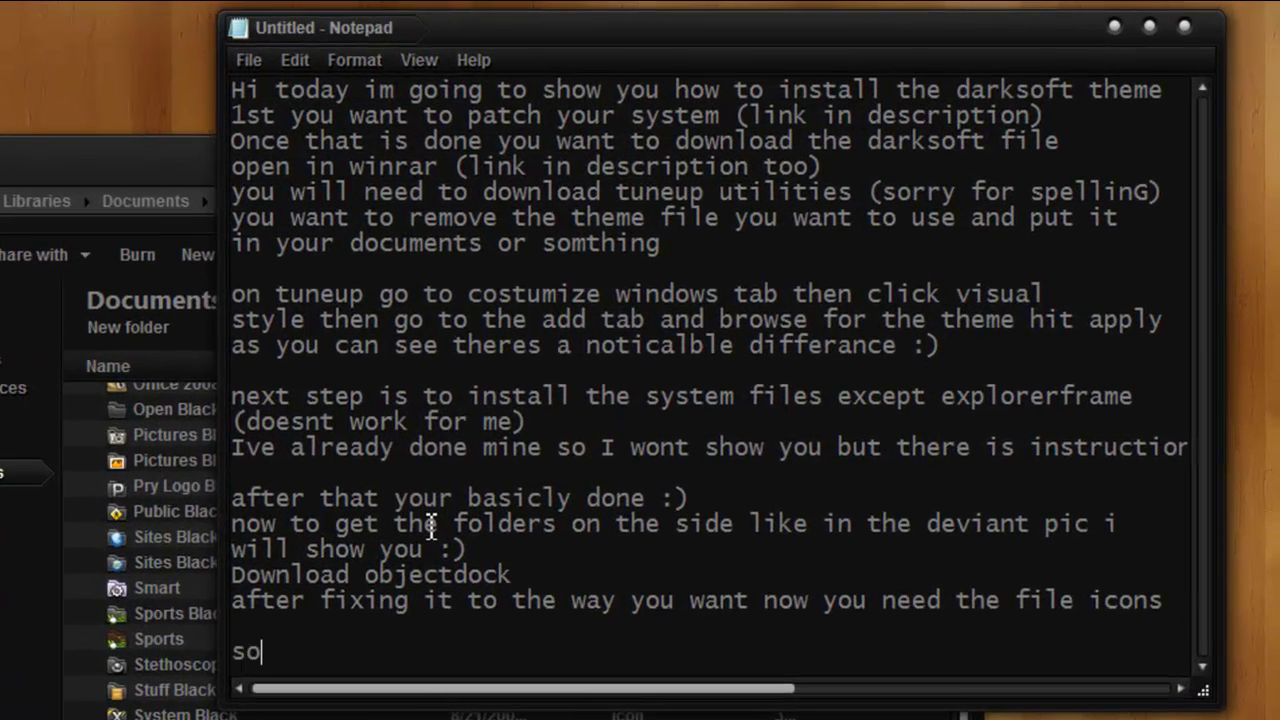
pyautogui.write(' thats it thanks for watching!!!!!!!')
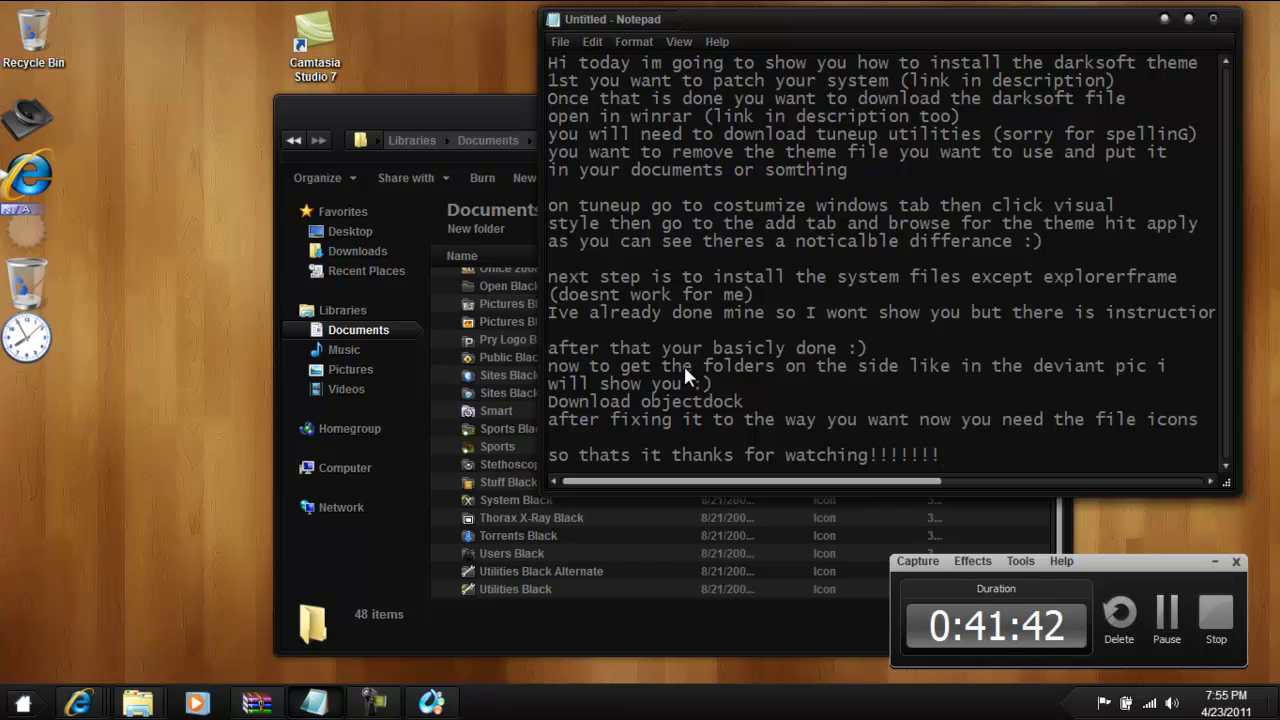
# - Close Notepad without saving the notes and close the Documents folder window
pyautogui.hotkey('alt', 'F4')
pyautogui.press('n')
pyautogui.hotkey('alt', 'F4')
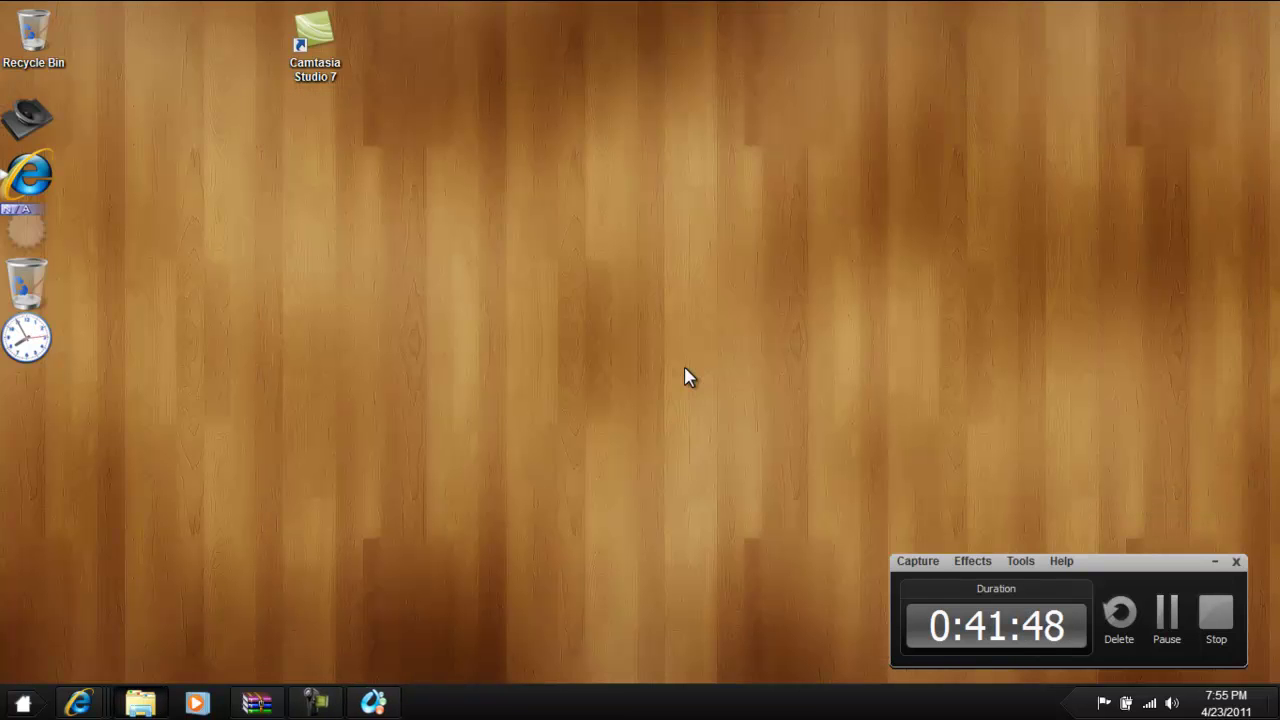